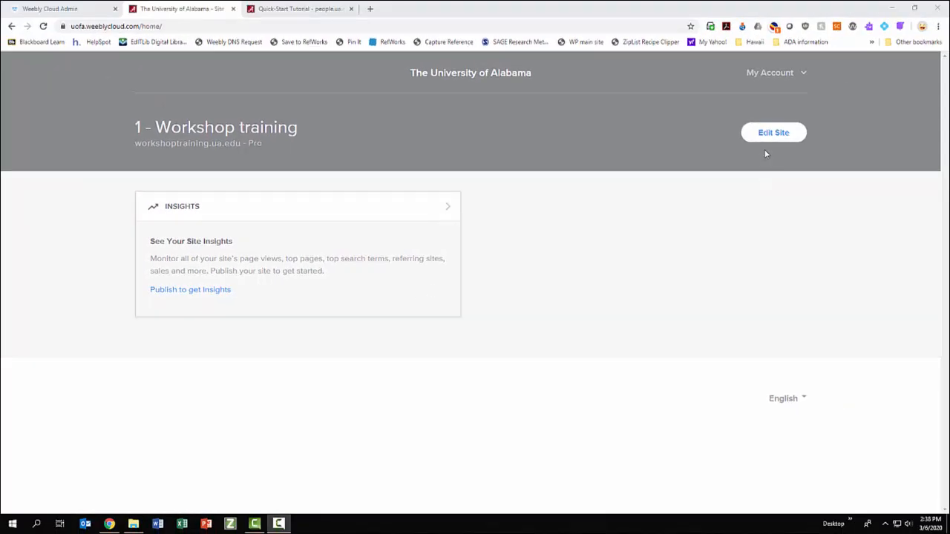
Step: Open the Workshop training site for editing in the site builder
click(769, 141)
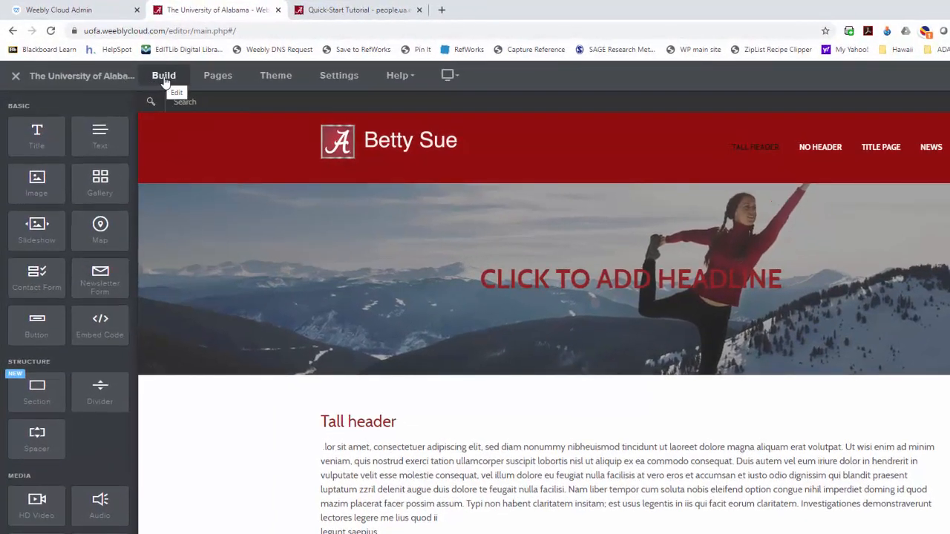
click(207, 106)
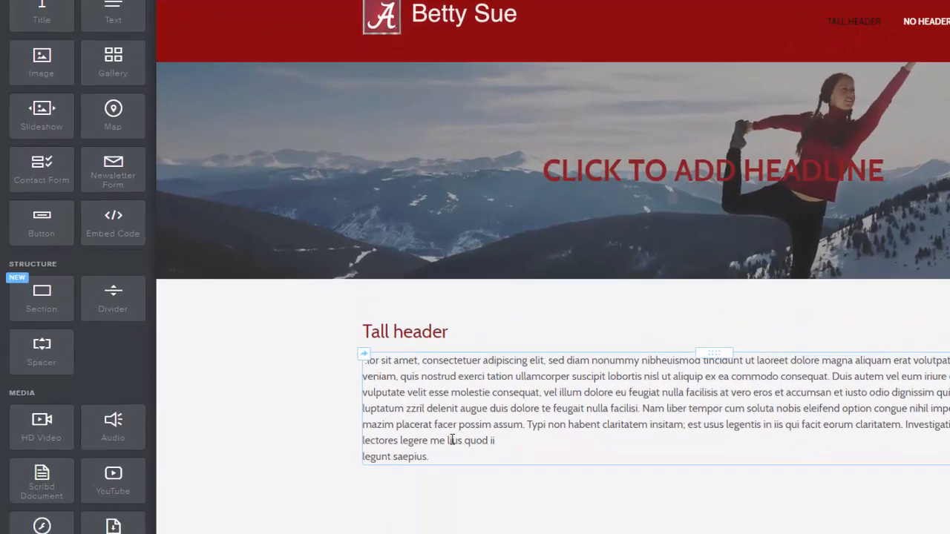
Step: Make the text block's last line, "legunt saepius.", bold, italic and underlined, and enlarge its font size
click(441, 441)
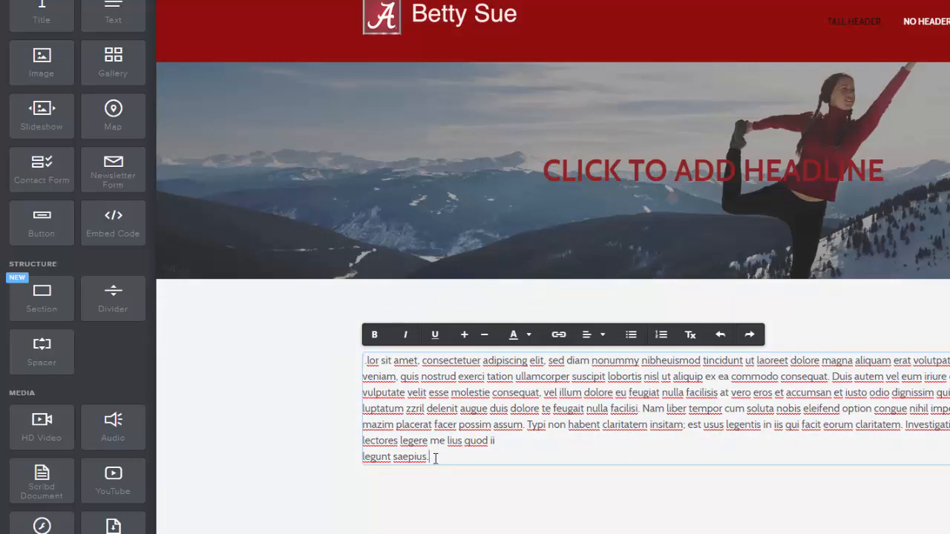
drag(430, 458, 361, 461)
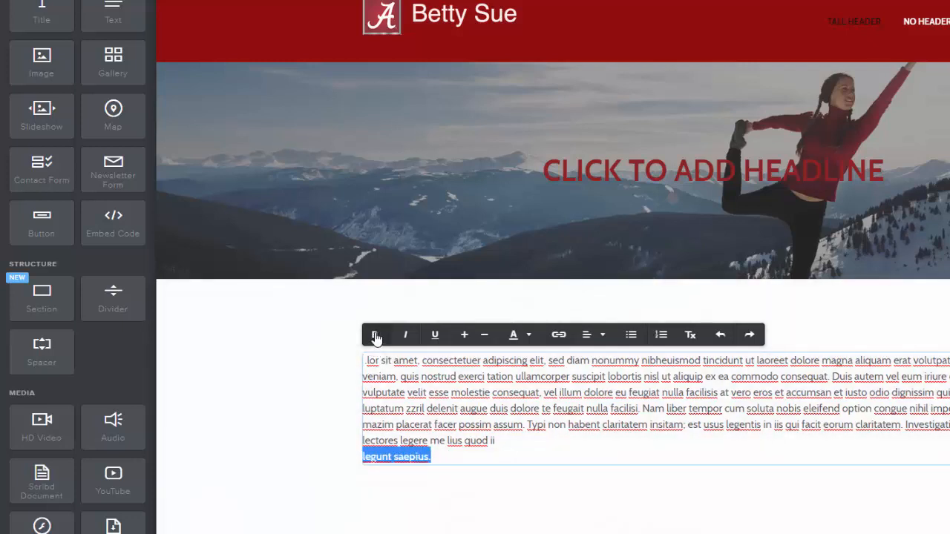
click(406, 336)
click(464, 335)
click(464, 335)
click(464, 336)
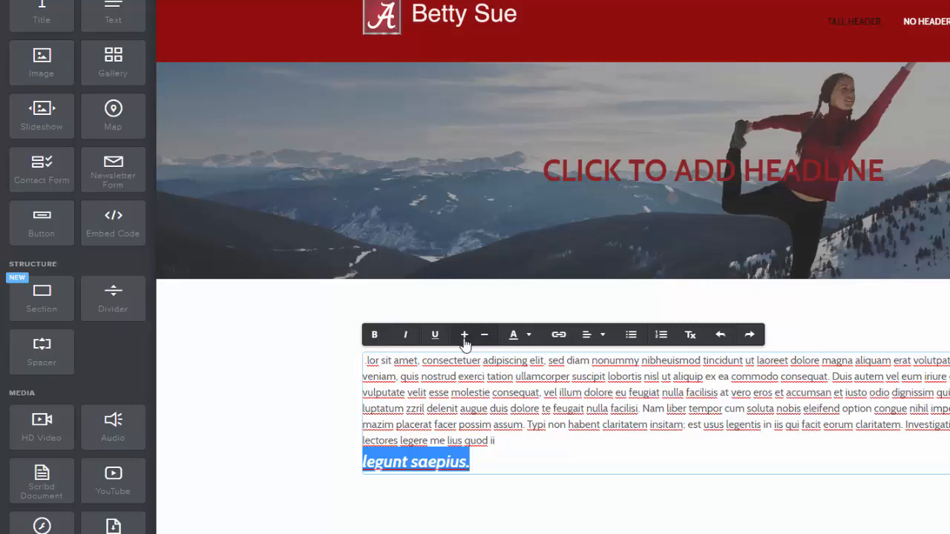
click(464, 335)
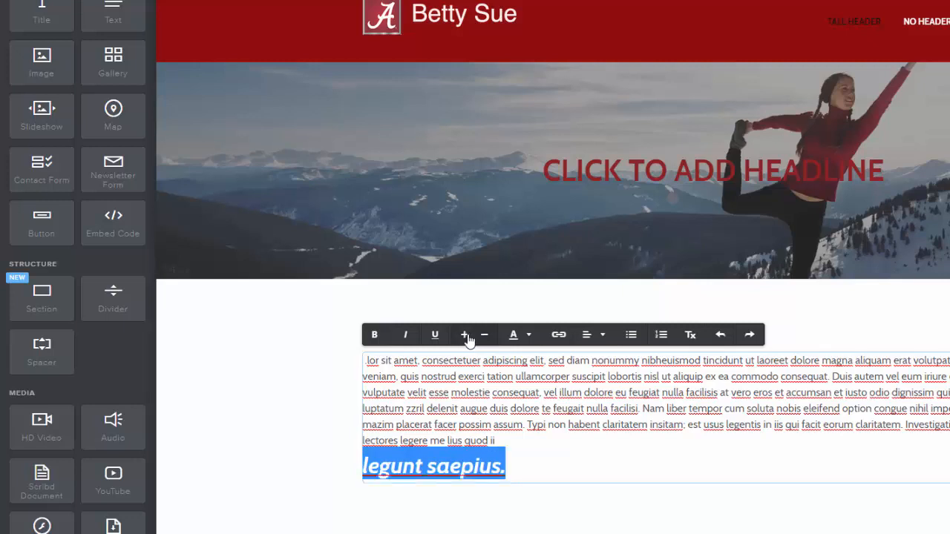
click(485, 336)
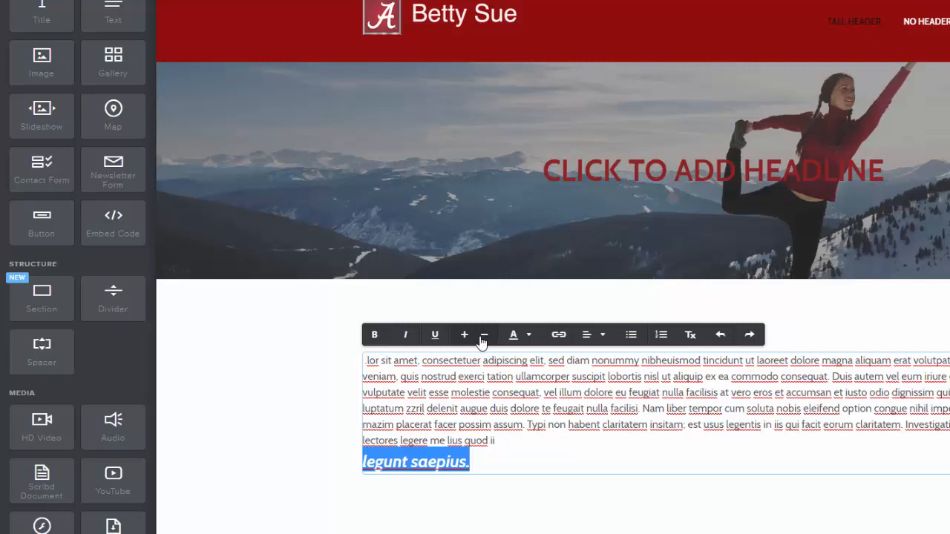
Step: Set the text colour of the "legunt saepius." line to #990000
click(529, 338)
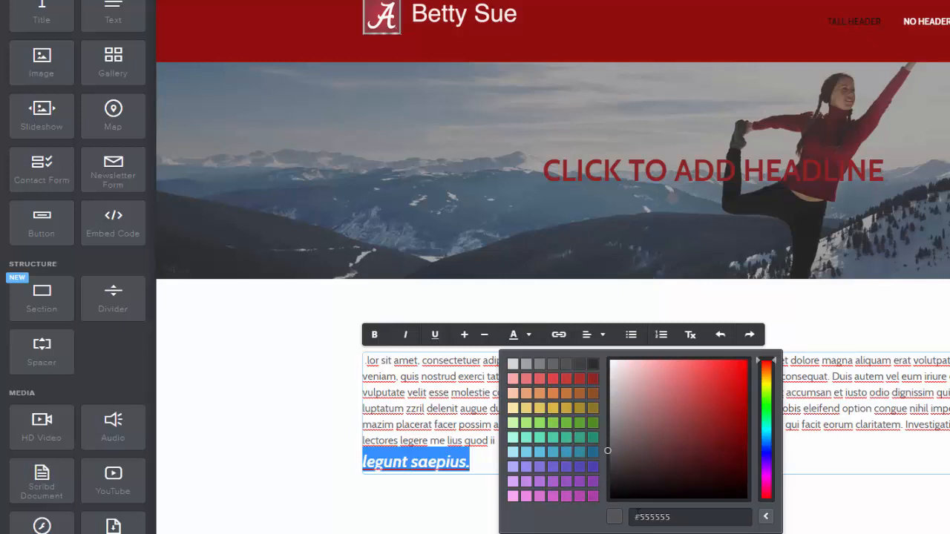
click(668, 517)
double_click(668, 517)
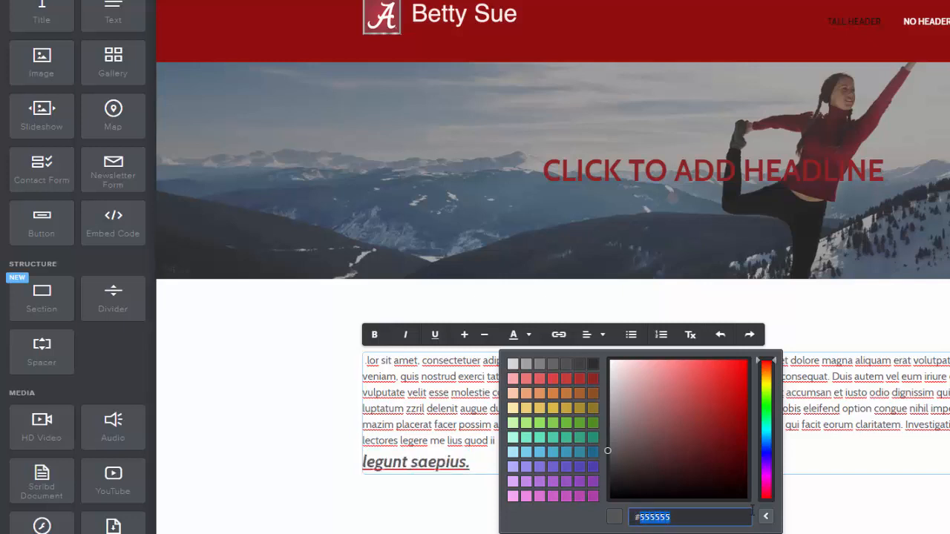
text(990000)
key(Return)
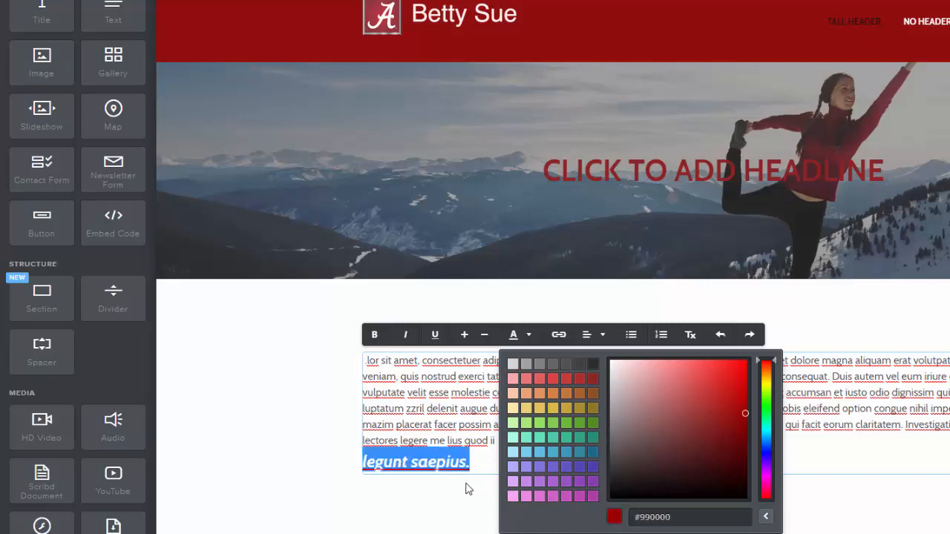
click(414, 502)
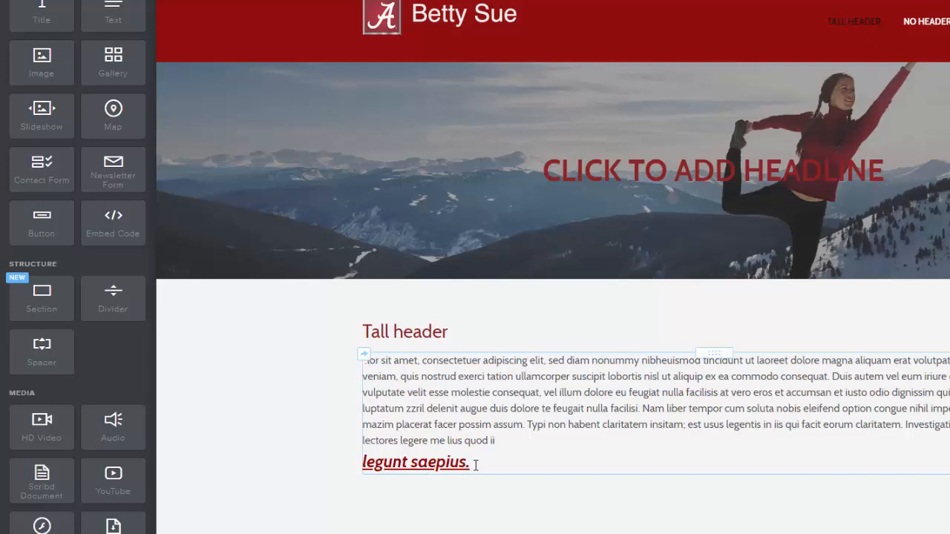
Step: Try centre alignment on the text block and restore its left alignment
drag(477, 460, 362, 462)
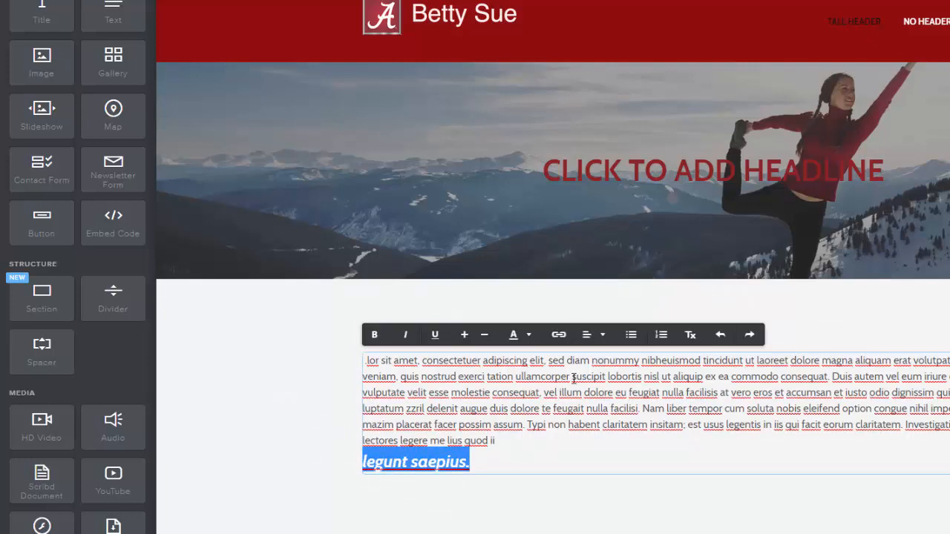
click(585, 338)
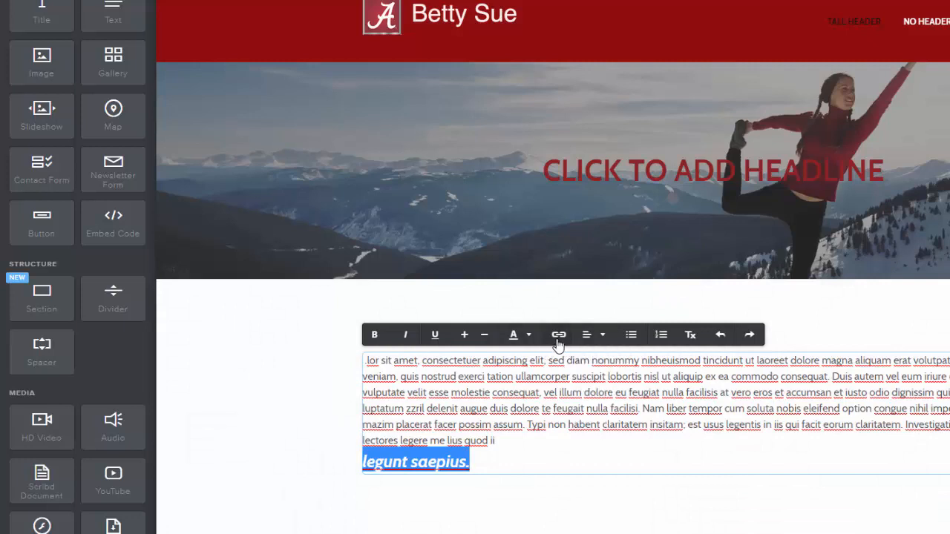
mouse_move(591, 340)
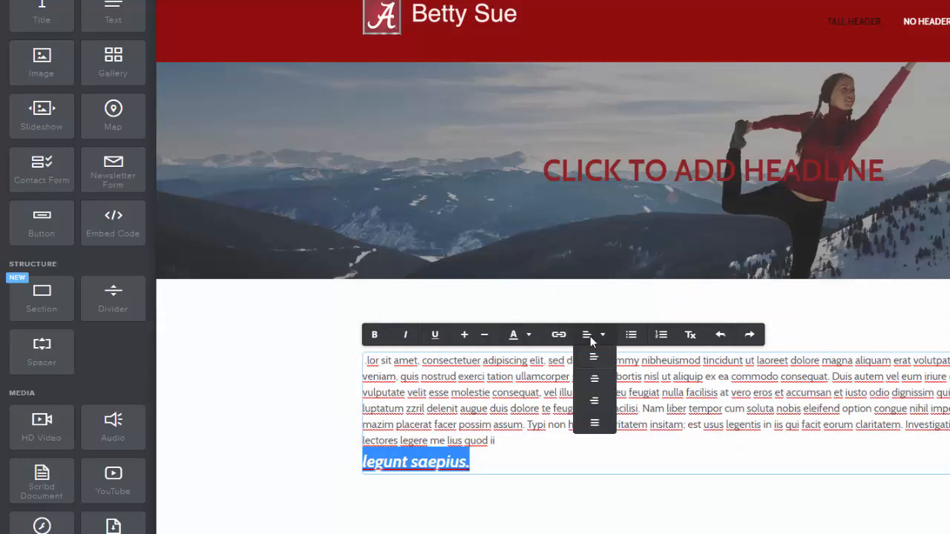
click(595, 383)
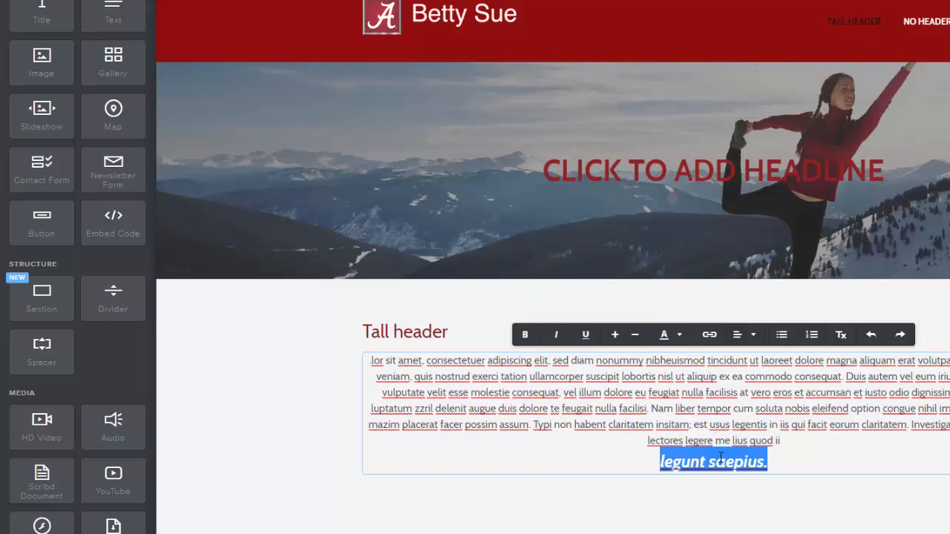
click(740, 335)
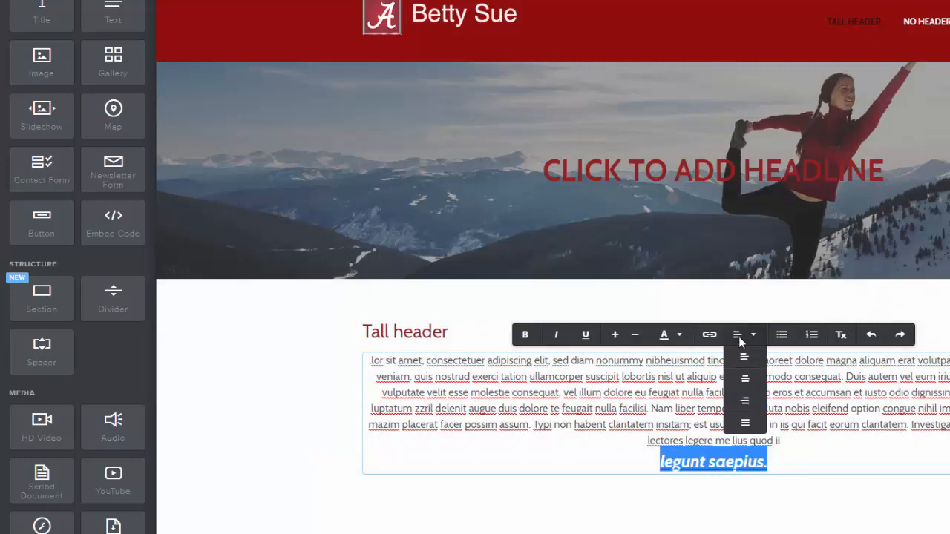
click(745, 365)
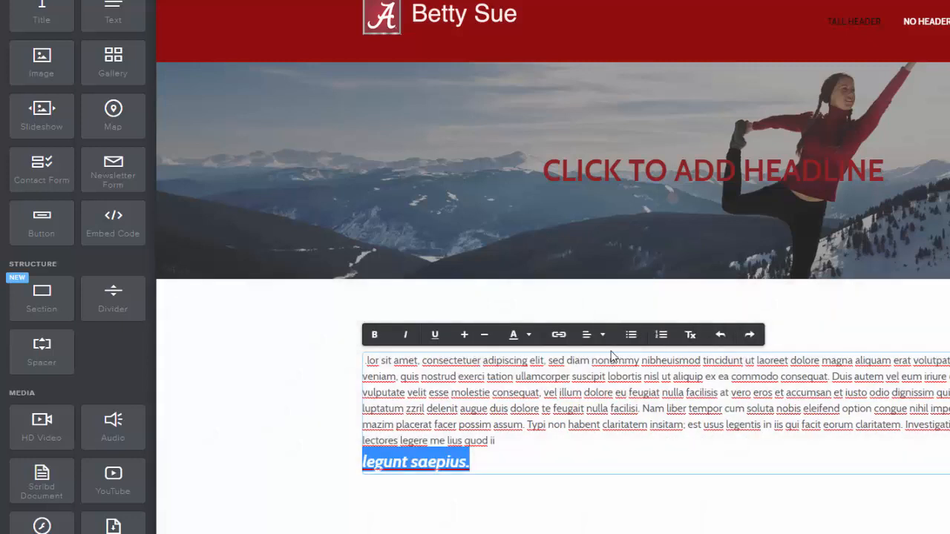
Step: Turn "legunt saepius." into a bulleted list with a second item "adkj ;f" and an empty indented sub-bullet
click(632, 338)
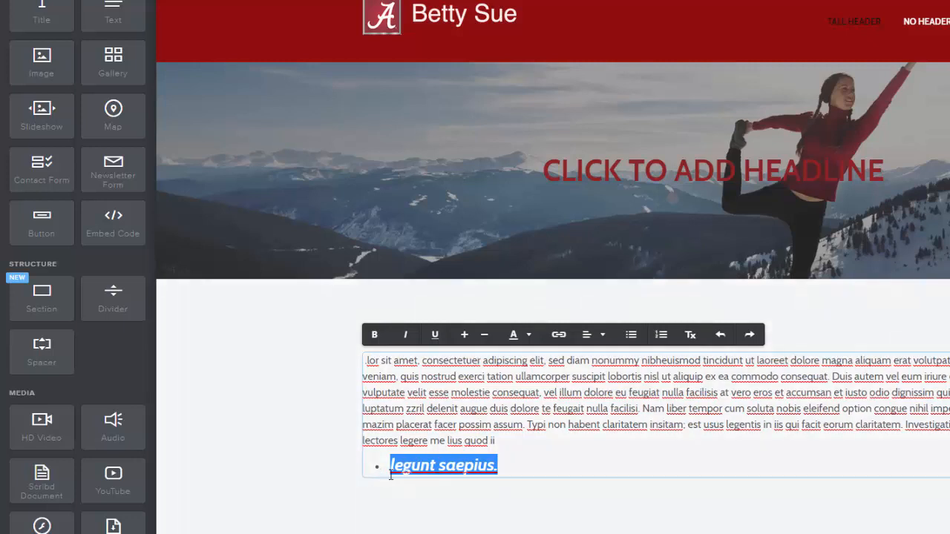
click(512, 463)
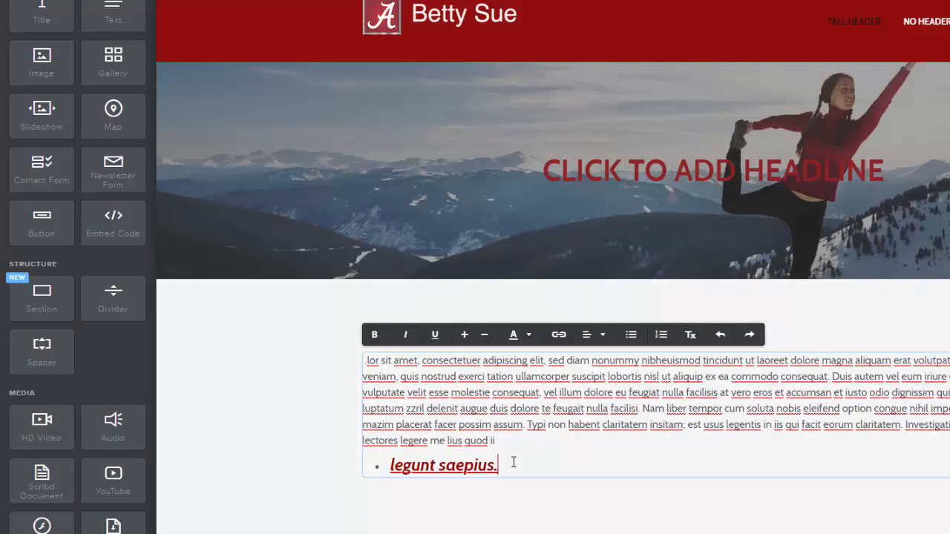
key(Return)
text(adkj ;f)
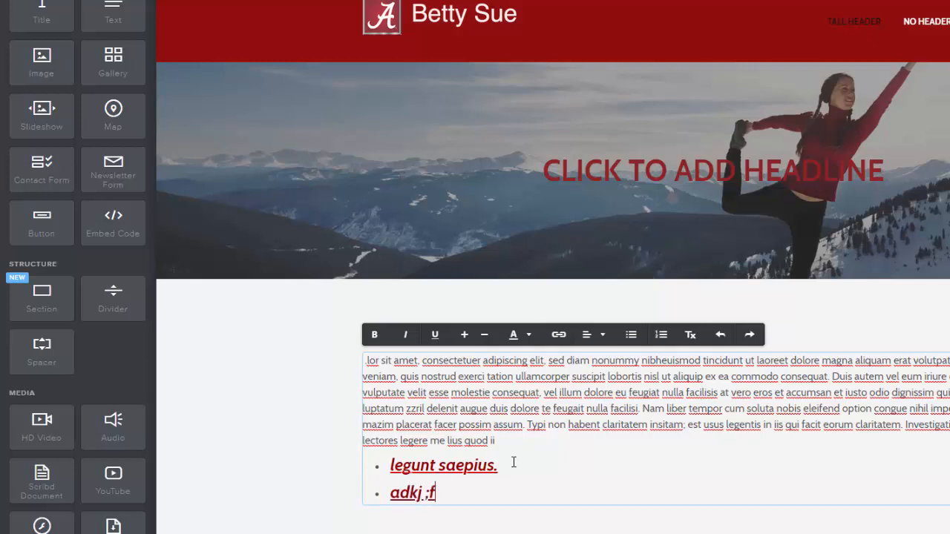
key(Return)
key(Tab)
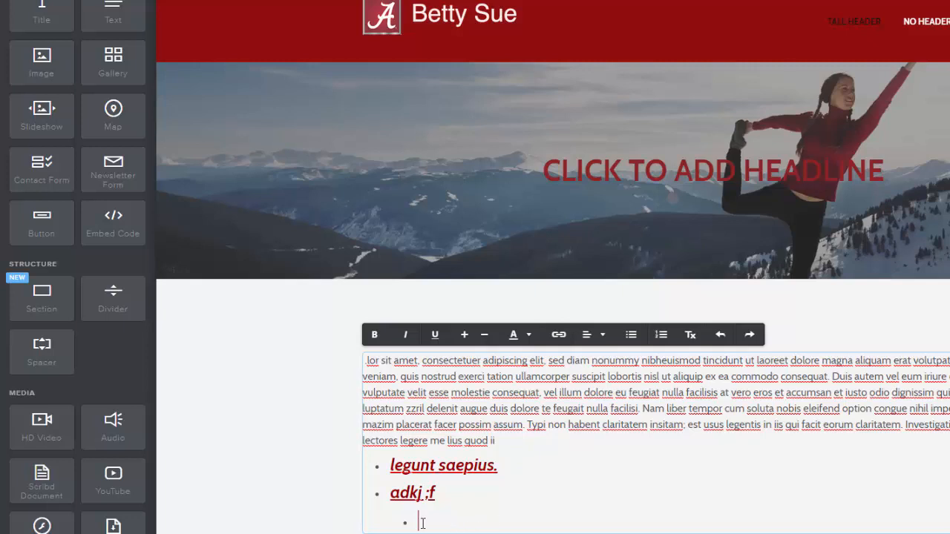
Step: Try converting the bulleted list to a numbered list and undo the conversion
drag(420, 519, 361, 471)
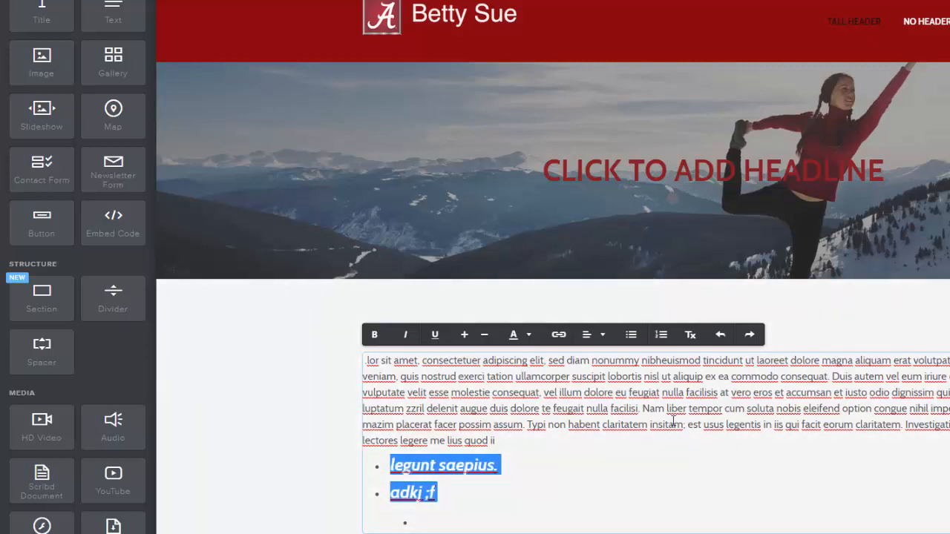
click(661, 334)
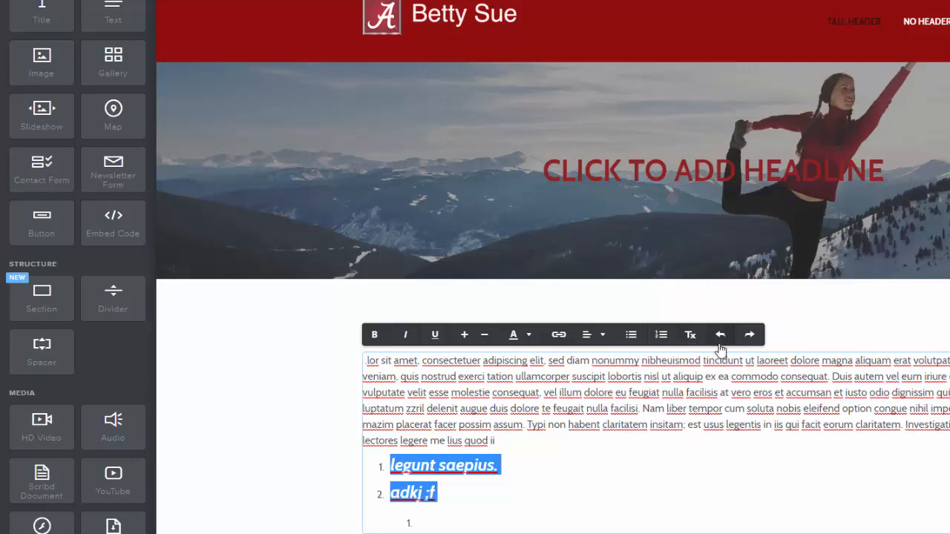
click(722, 336)
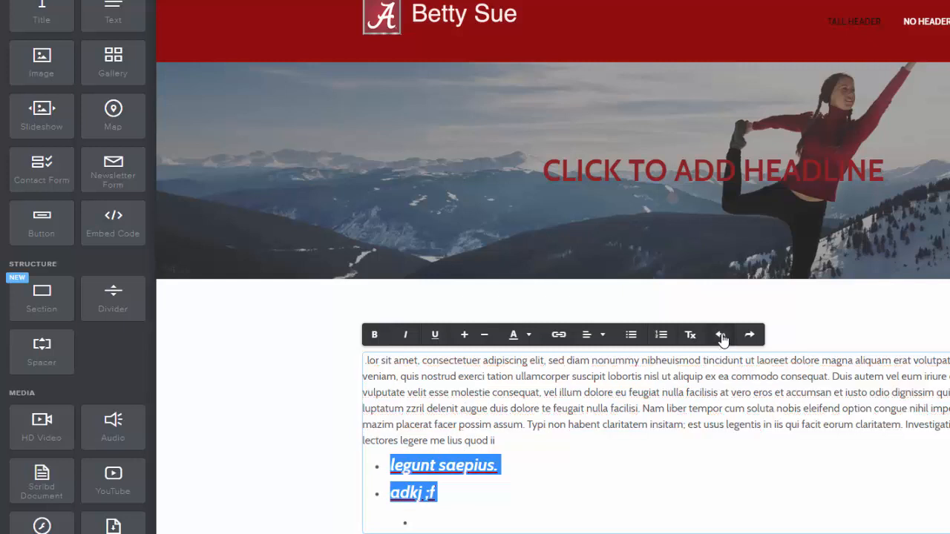
Step: Undo the sub-bullet indent and the empty bullet, and redo only the empty bullet
click(721, 337)
click(721, 336)
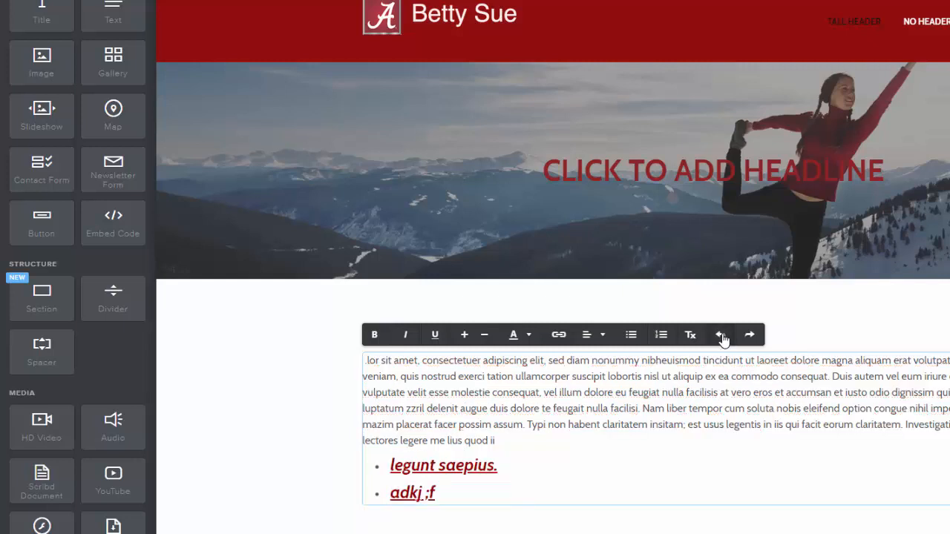
click(750, 337)
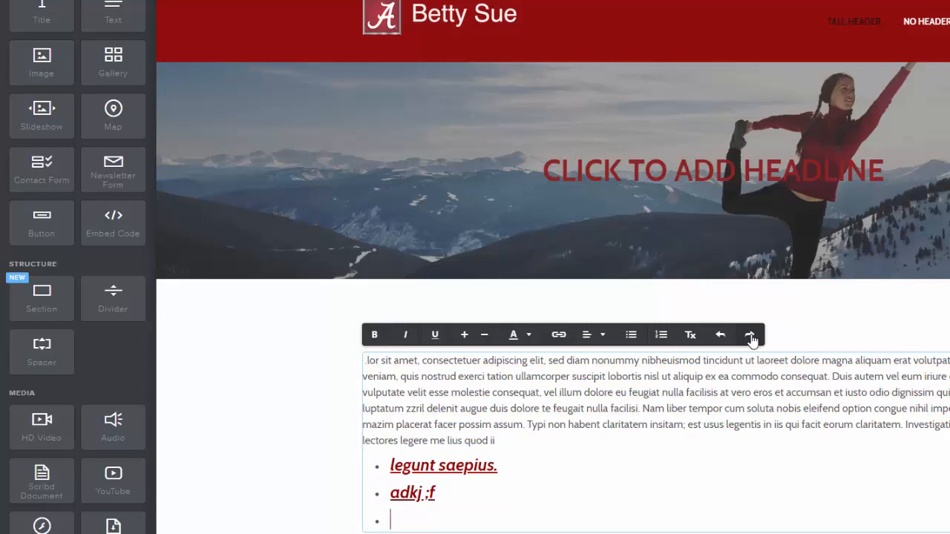
Step: Clear all text formatting from the "legunt saepius." and "adkj ;f" list items
drag(393, 518, 390, 461)
click(690, 335)
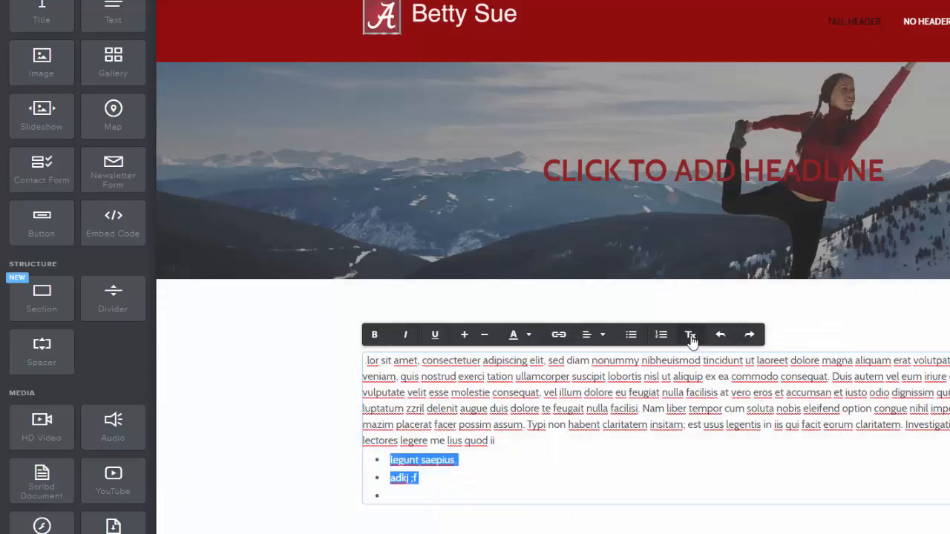
click(428, 475)
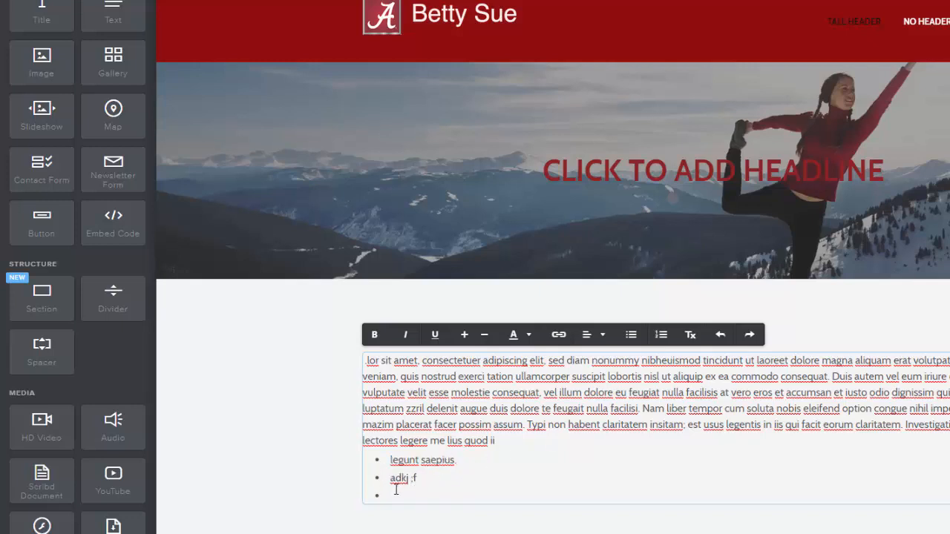
Step: Remove the bullets from the list so its items become plain lines, and finish editing the text block
drag(395, 490, 375, 457)
click(631, 335)
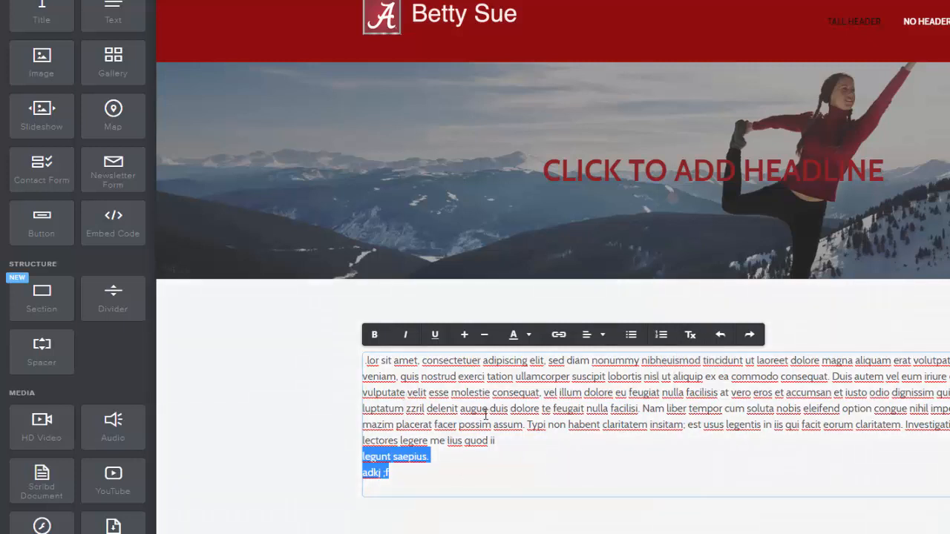
click(413, 481)
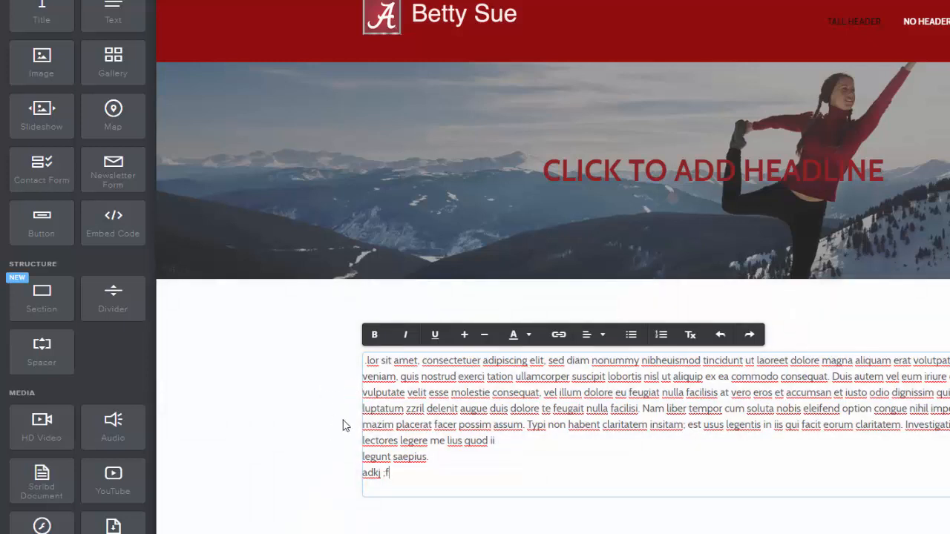
click(342, 424)
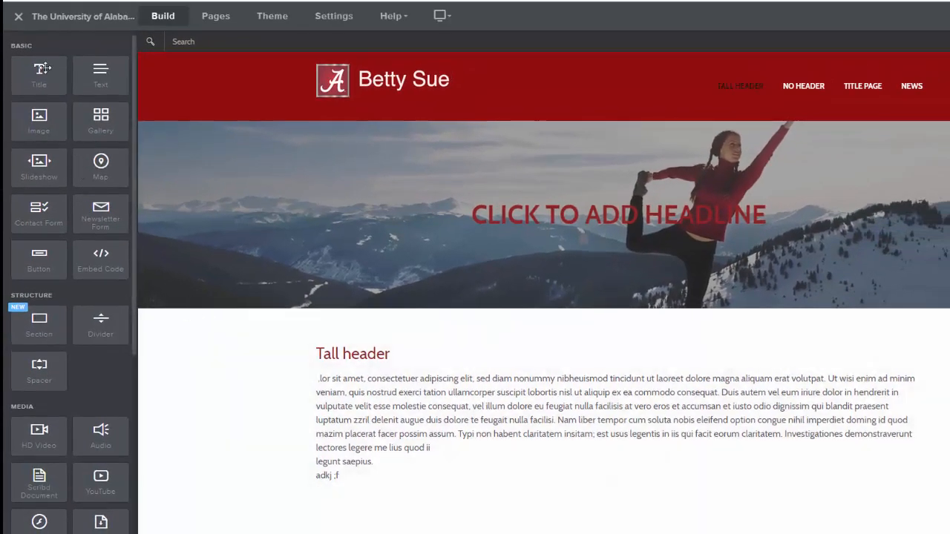
Step: Add a title element below the existing text block and set its text to "Title Two"
drag(43, 68, 492, 403)
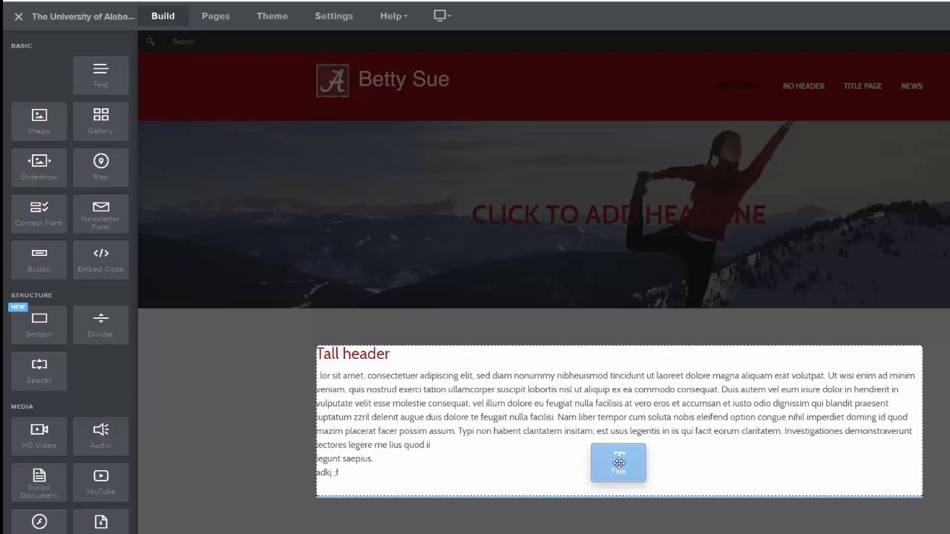
drag(621, 461, 619, 460)
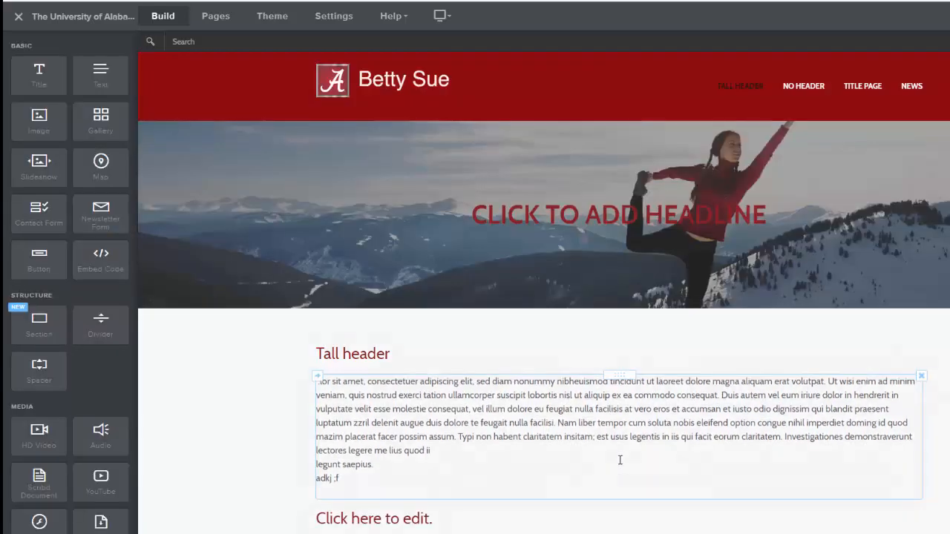
scroll(446, 438, down, 2)
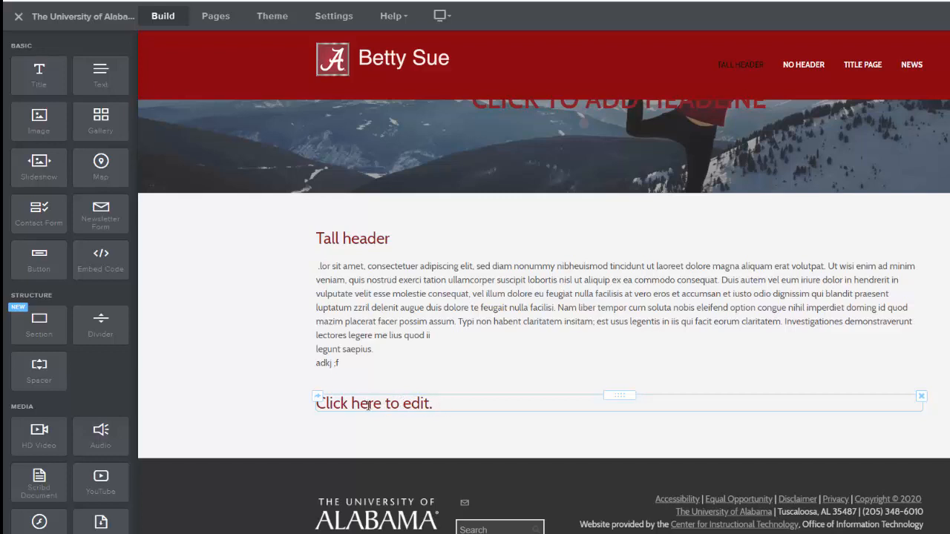
click(370, 404)
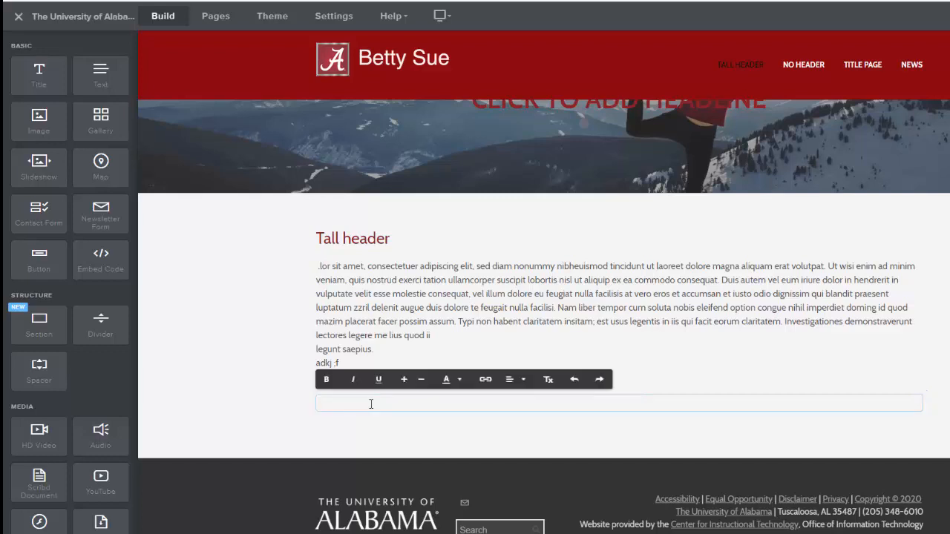
text(Title Two)
click(285, 386)
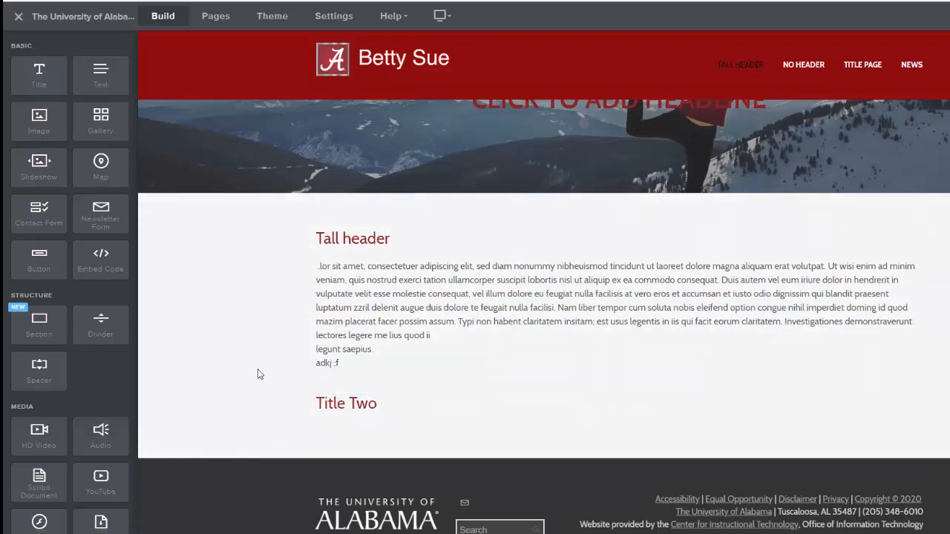
Step: Add a text element under "Title Two" with the lines "akjd f;lka", "aj;s ldkjf;aksld", "ajdslkfj a;skdjf" and "a;lksdjf akjsd;lf"
drag(101, 80, 487, 416)
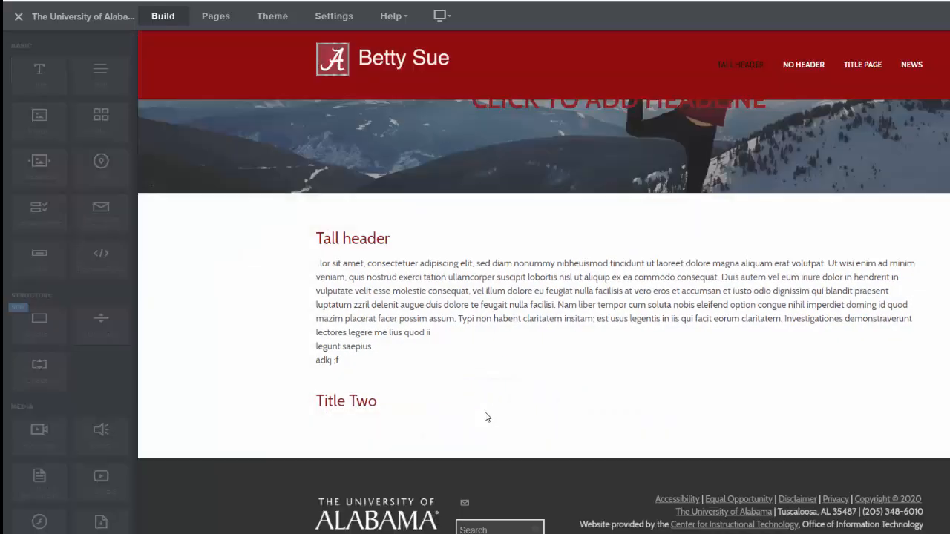
click(399, 428)
text(akjd f;lka)
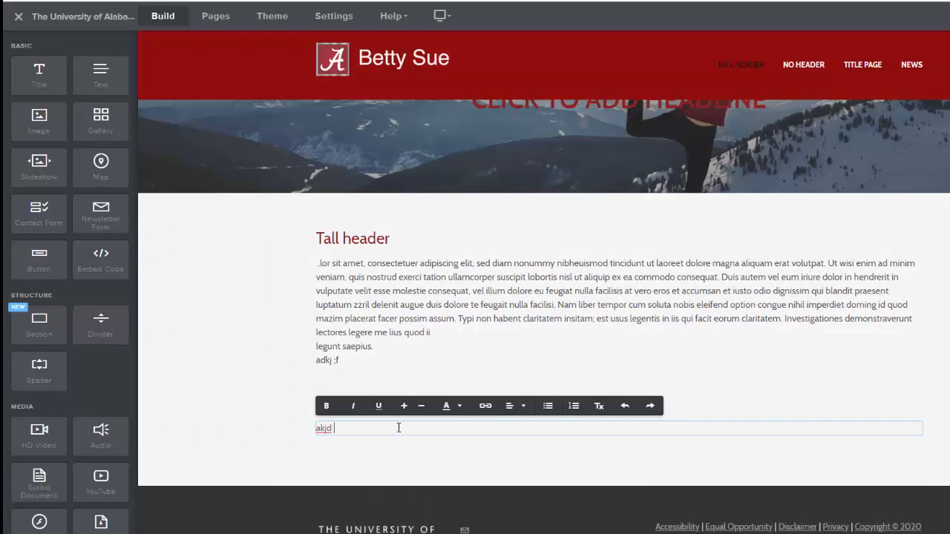
key(Return)
text(aj;s ldkjf;aksld)
key(Return)
text(ajdslkfj a;skdjf)
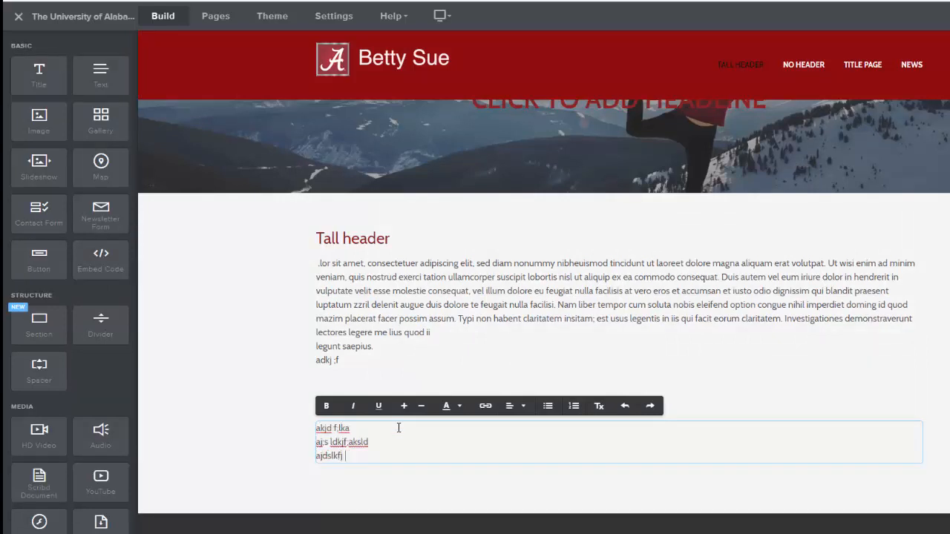
key(Return)
text(a;lksdjf akjsd;lf)
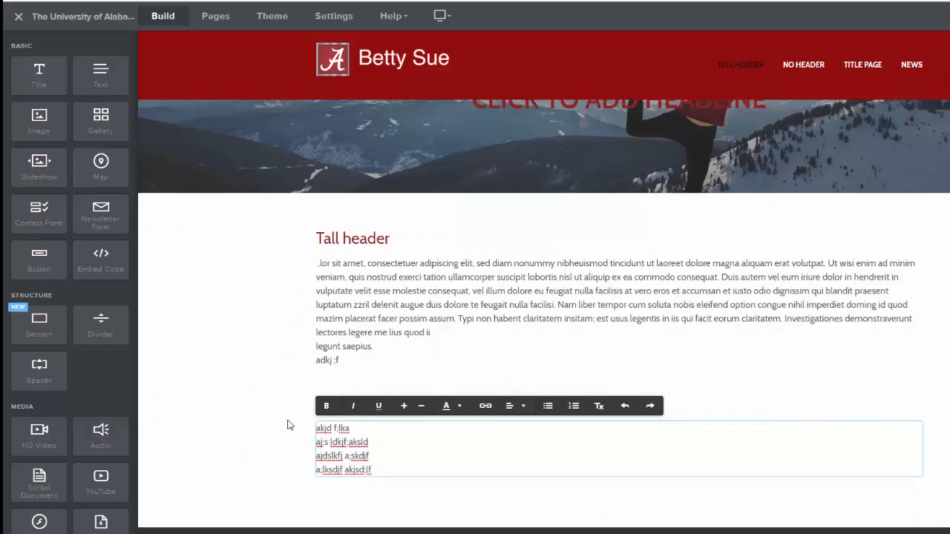
click(251, 415)
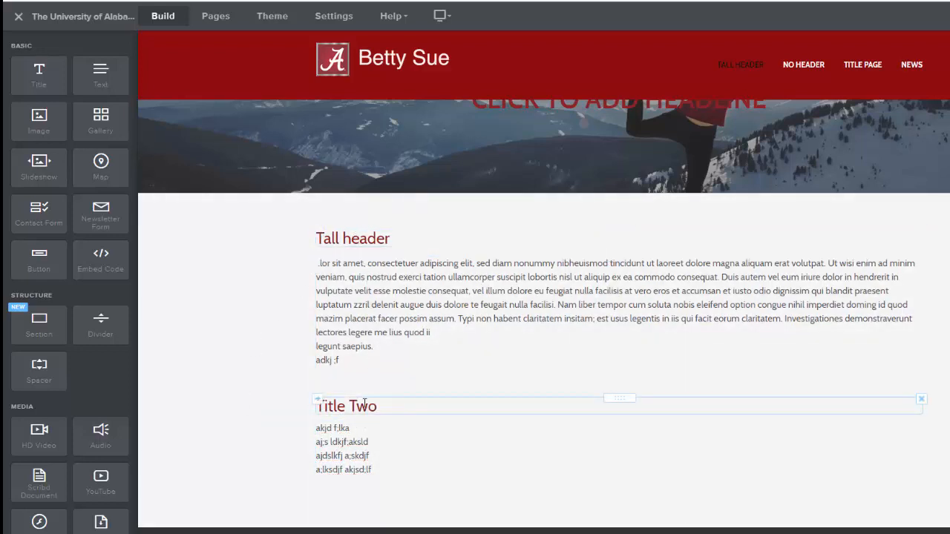
Step: Add an image element at the end of the content area, below the text under "Title Two"
scroll(252, 402, down, 1)
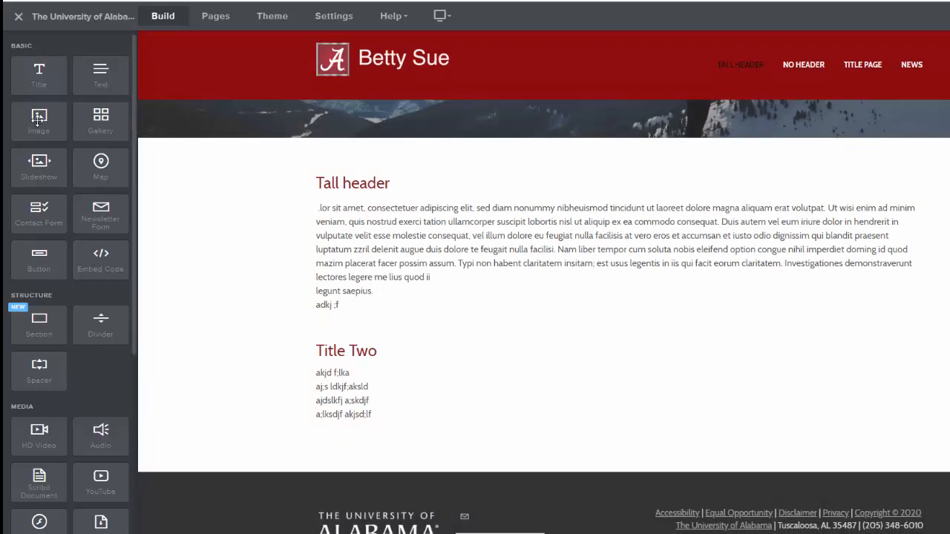
drag(39, 120, 379, 223)
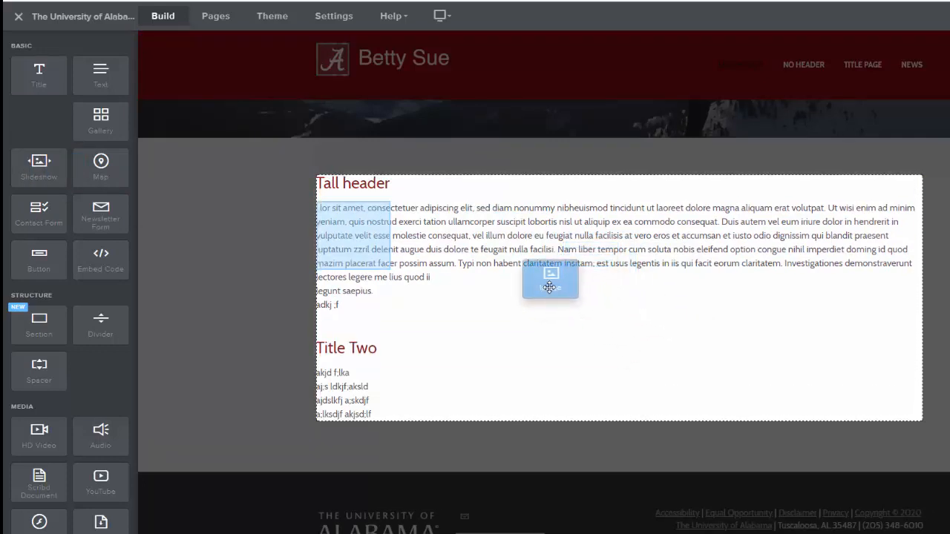
drag(545, 285, 606, 441)
right_click(608, 408)
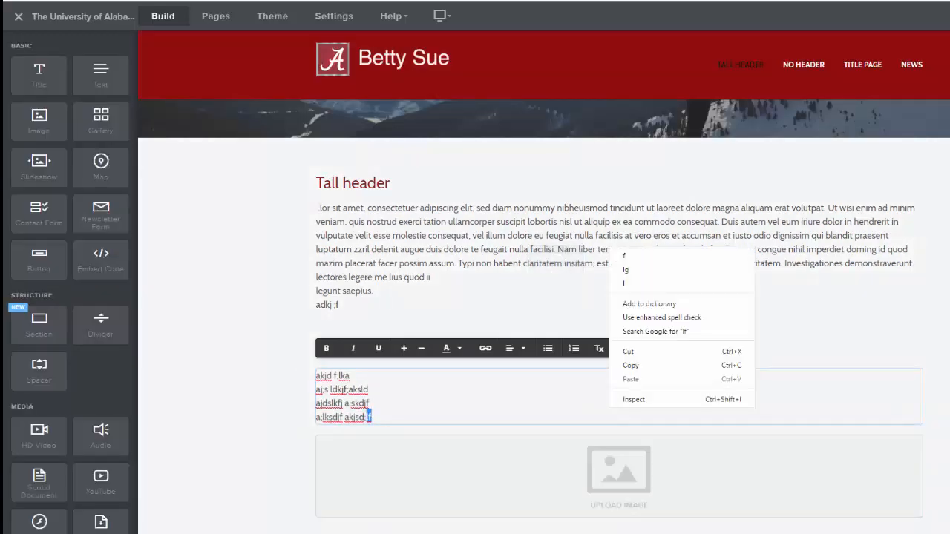
key(Escape)
scroll(469, 364, down, 2)
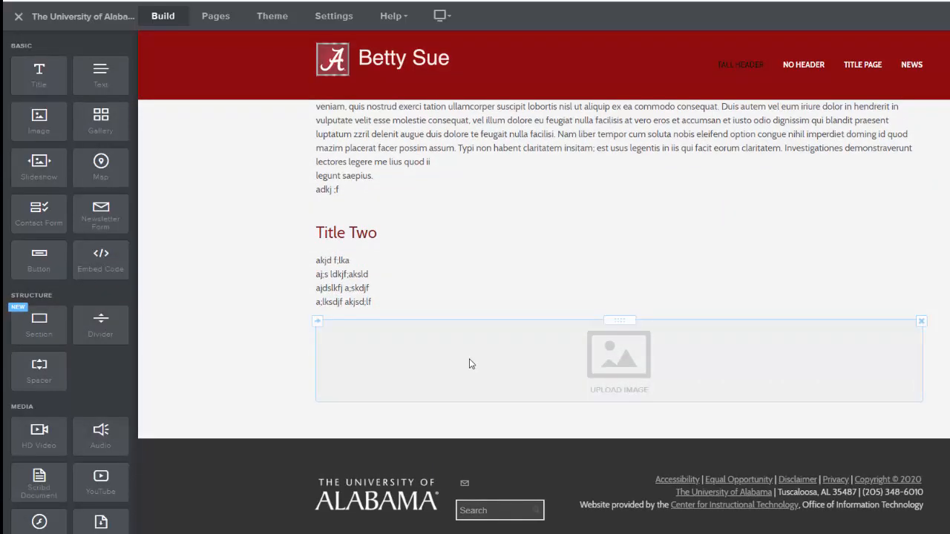
Step: Upload girl1.jpg from the computer's People Workshop folder into the empty image element
click(629, 369)
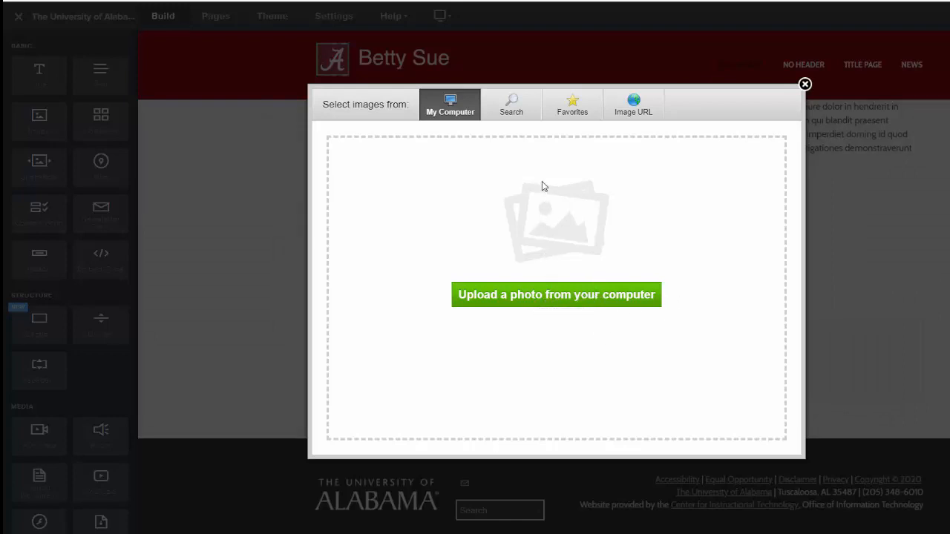
click(521, 119)
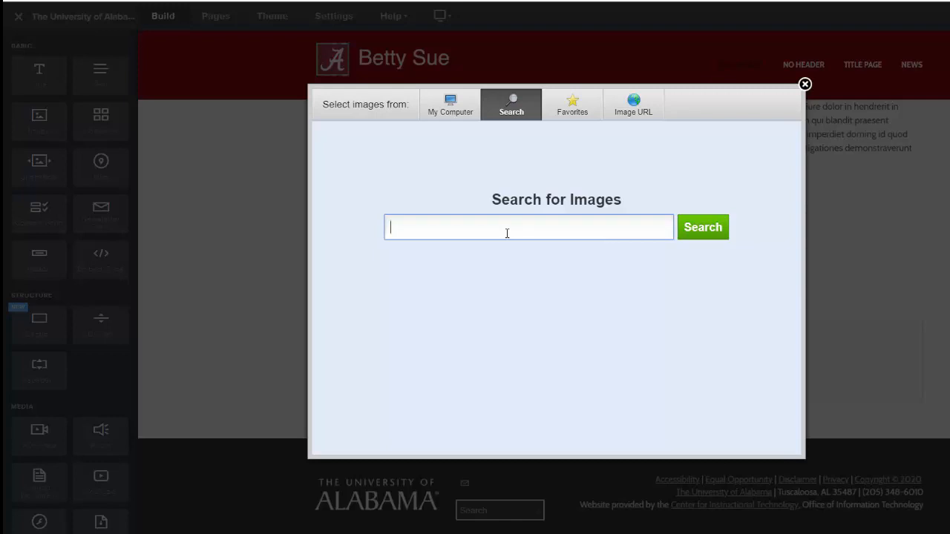
click(450, 108)
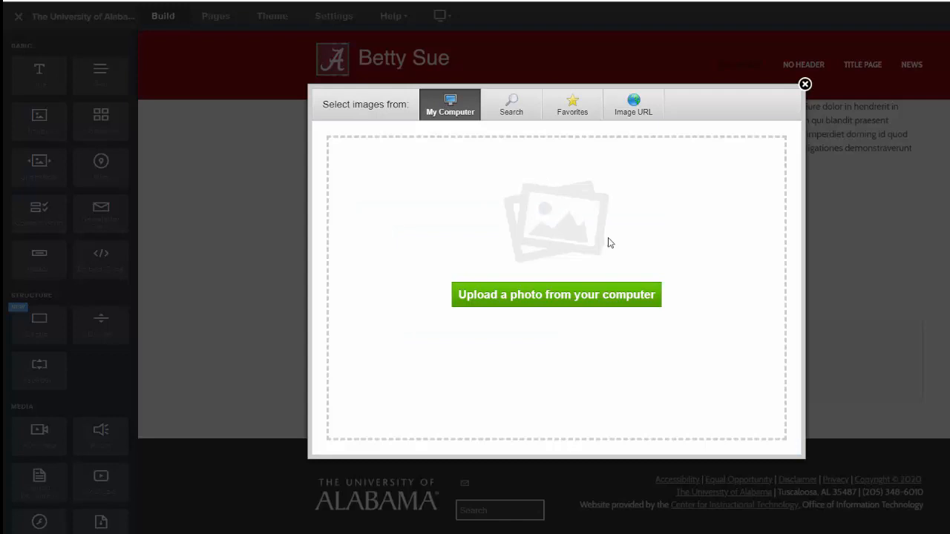
click(553, 293)
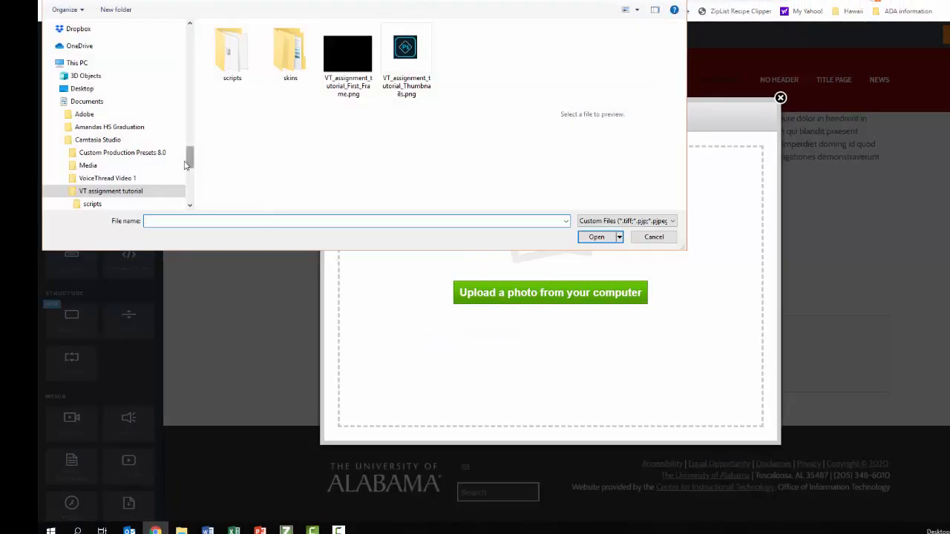
scroll(89, 89, up, 20)
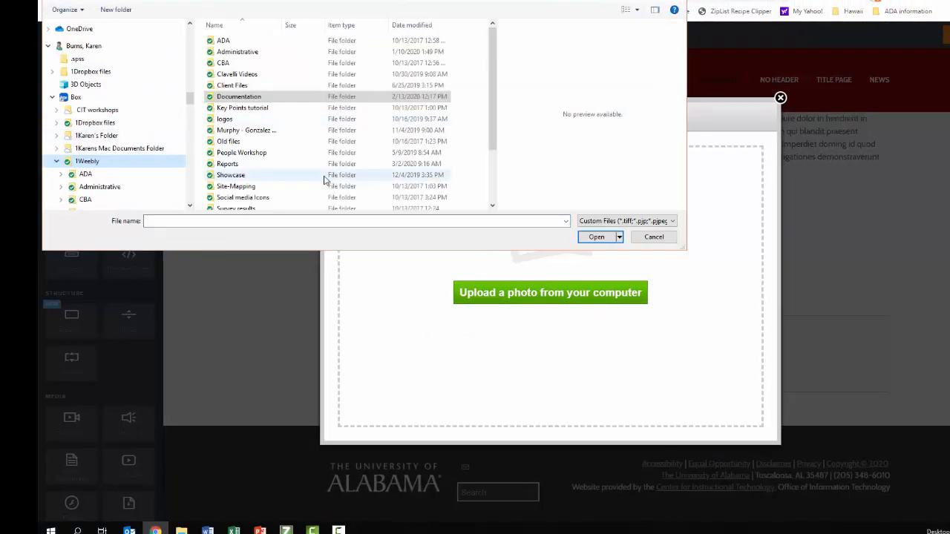
double_click(263, 153)
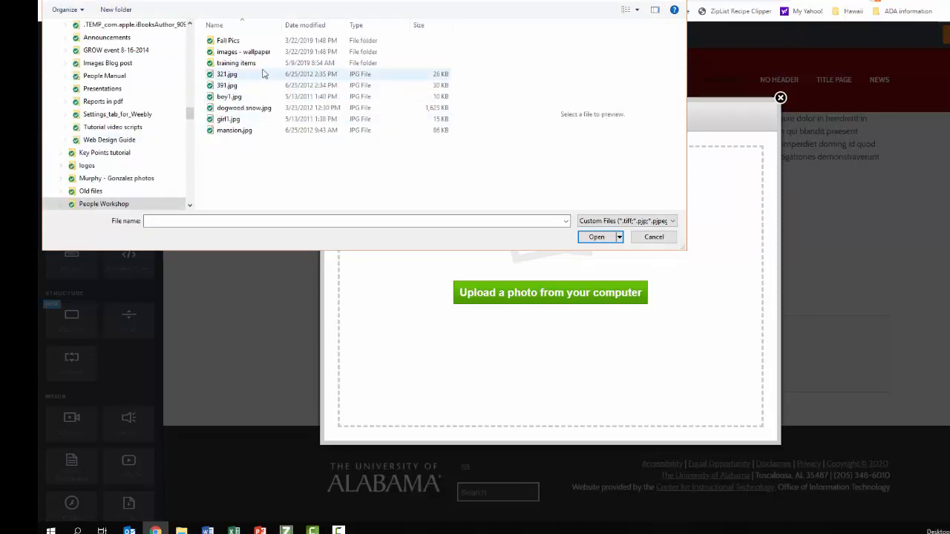
click(225, 120)
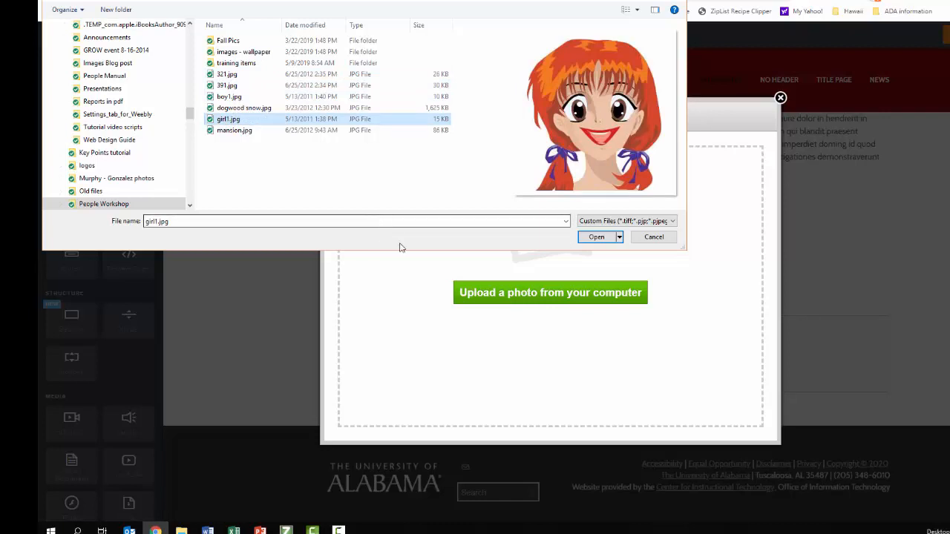
click(596, 237)
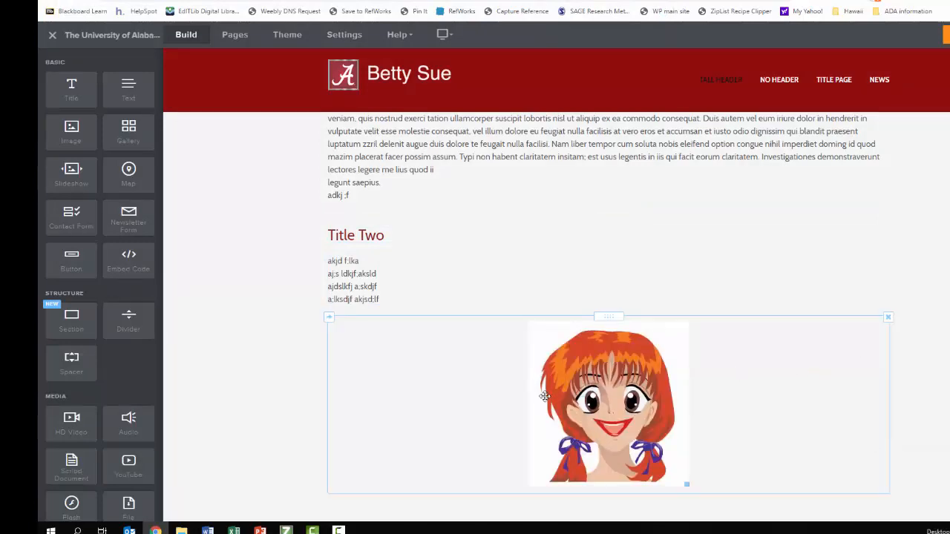
Step: Shrink the girl image on the page to roughly half its width, keeping its proportions
scroll(608, 400, down, 2)
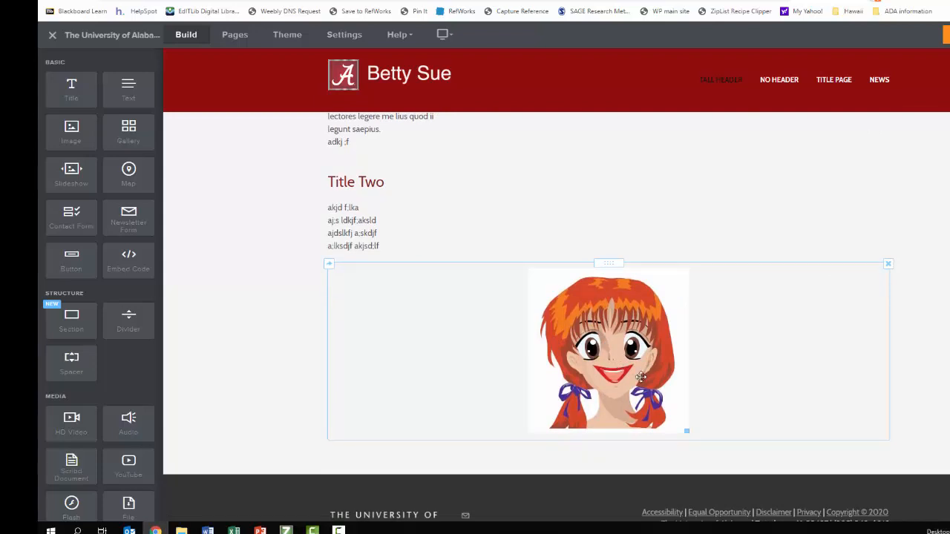
scroll(640, 360, down, 2)
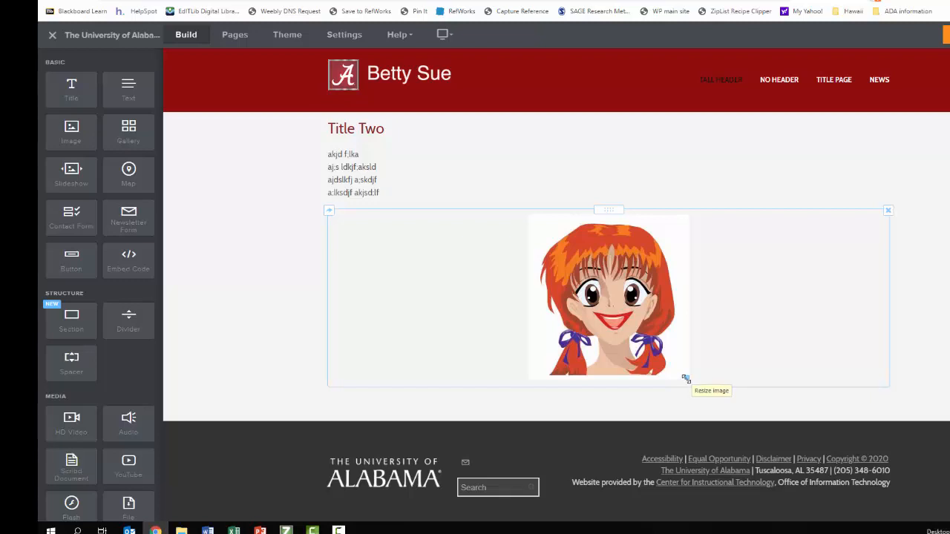
drag(686, 378, 645, 343)
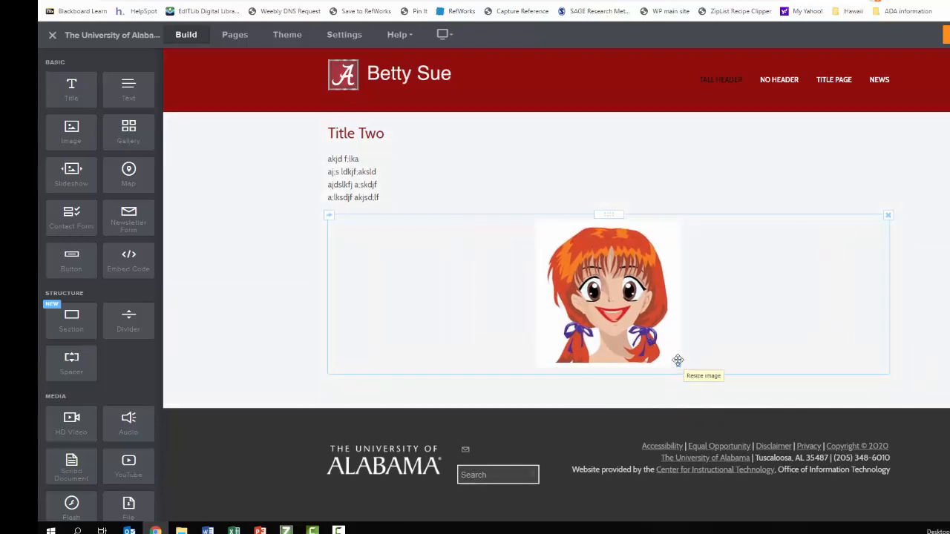
mouse_move(678, 362)
mouse_down()
mouse_move(670, 345)
mouse_move(683, 384)
mouse_move(675, 354)
mouse_up()
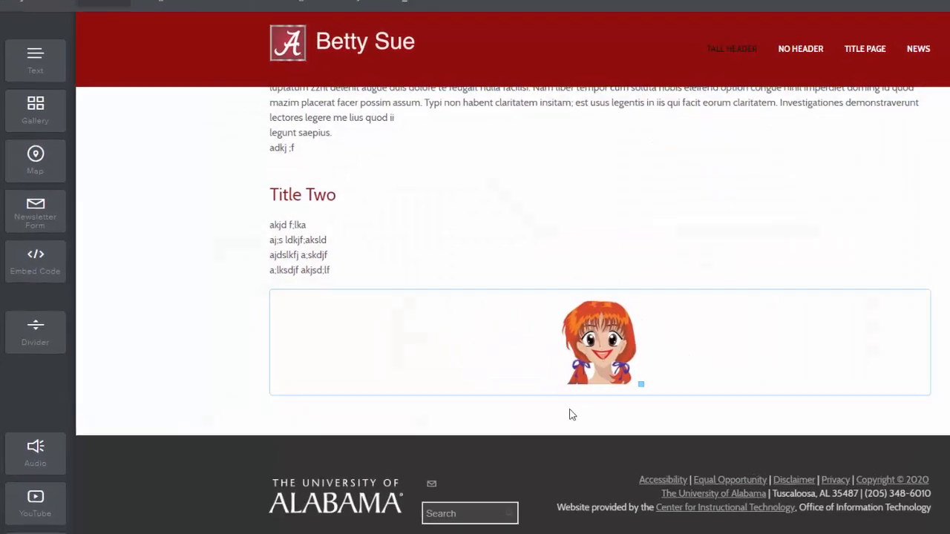
Step: Crop the girl image with a custom crop to about 267x299 and save the edited image
click(608, 342)
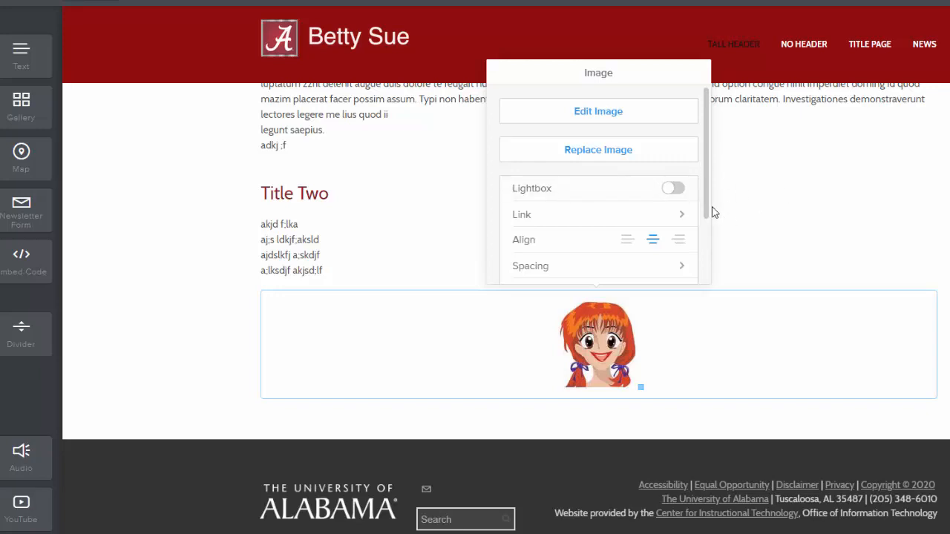
click(605, 119)
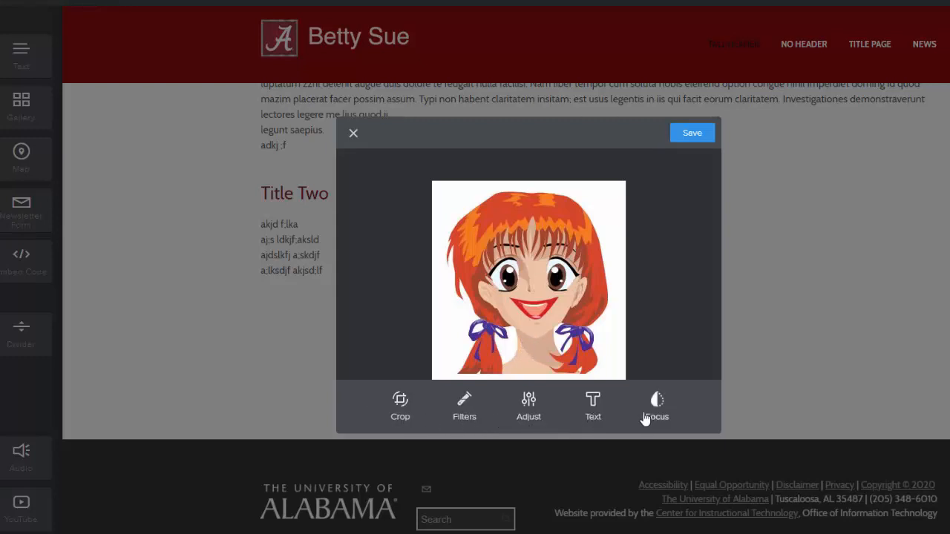
click(400, 414)
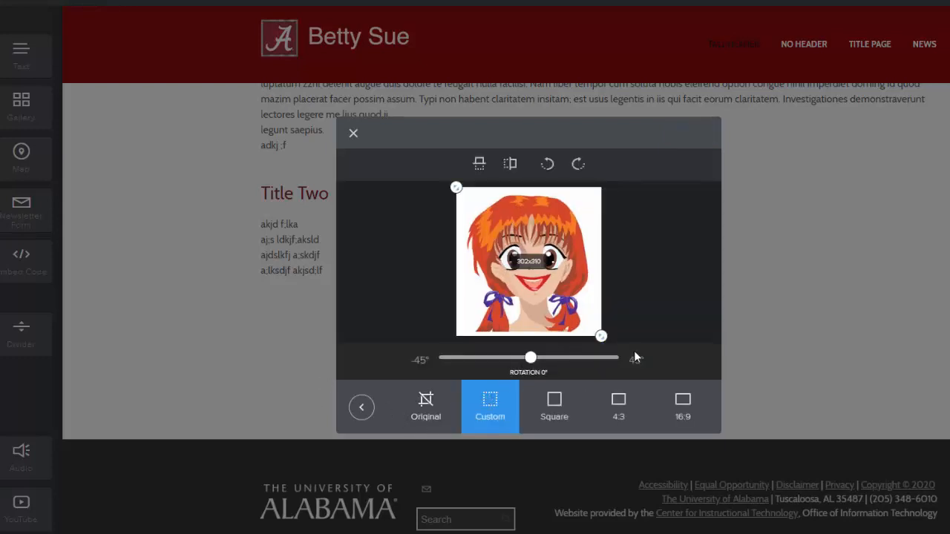
drag(601, 338, 591, 335)
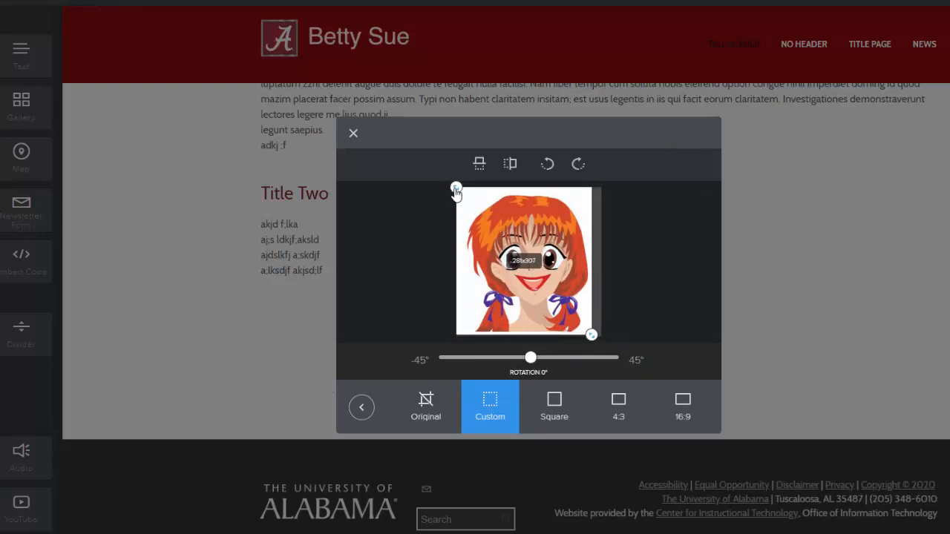
drag(452, 187, 463, 196)
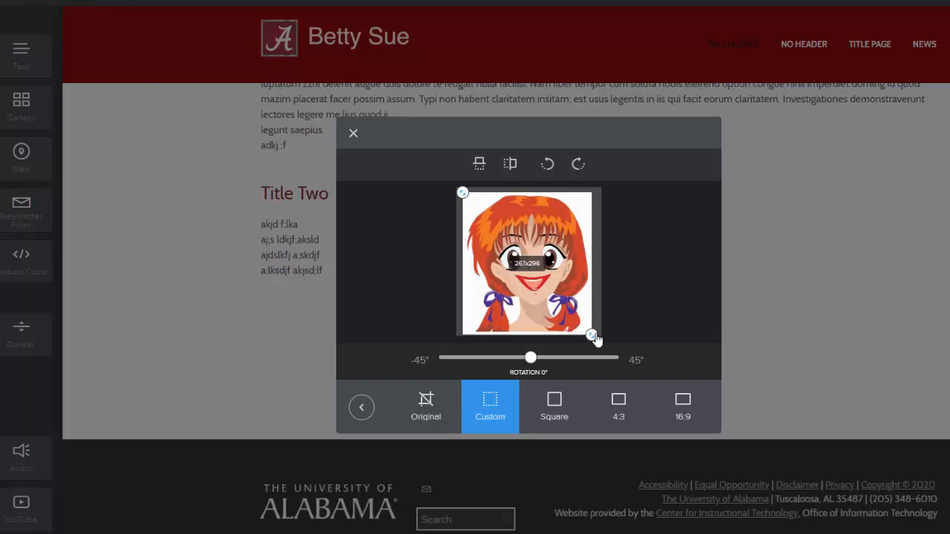
drag(595, 338, 595, 341)
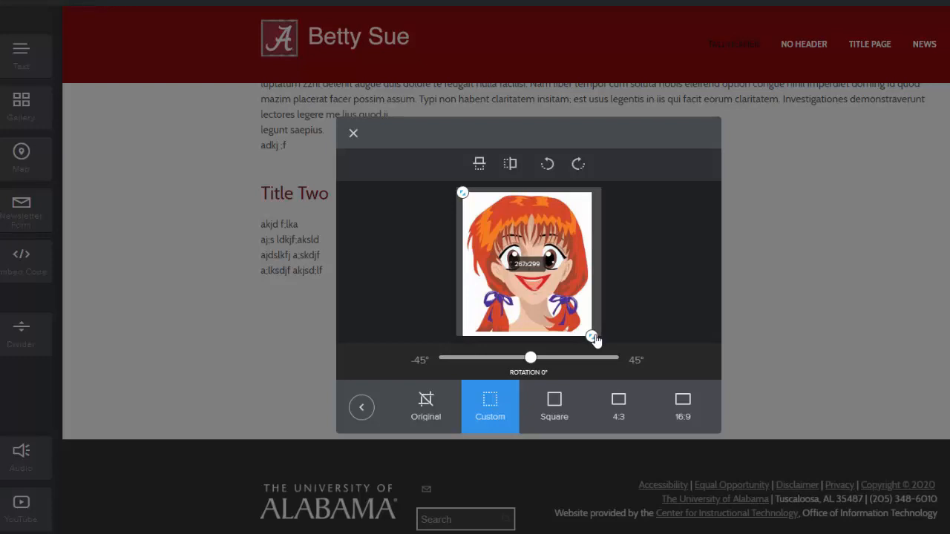
click(361, 410)
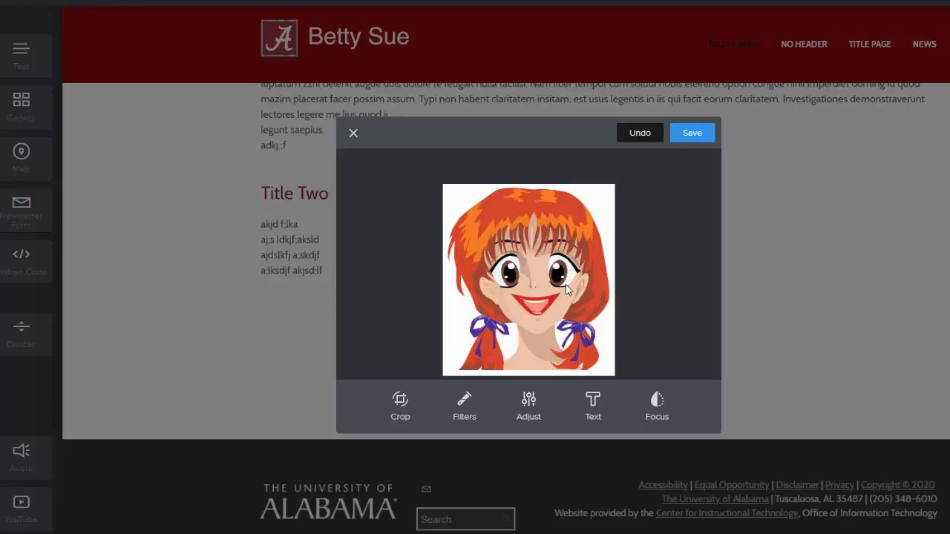
click(696, 141)
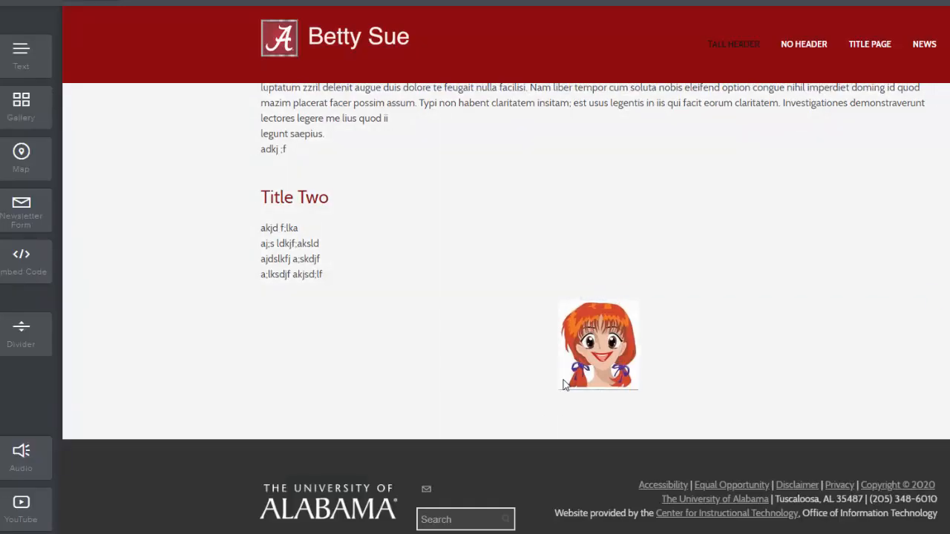
Step: Open the girl image's settings and try switching its Lightbox option on and off
click(596, 342)
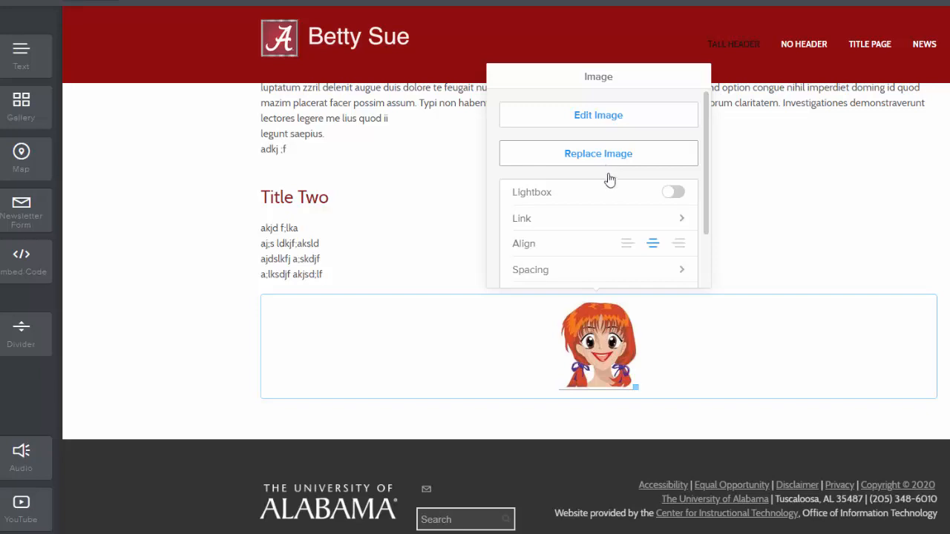
click(675, 196)
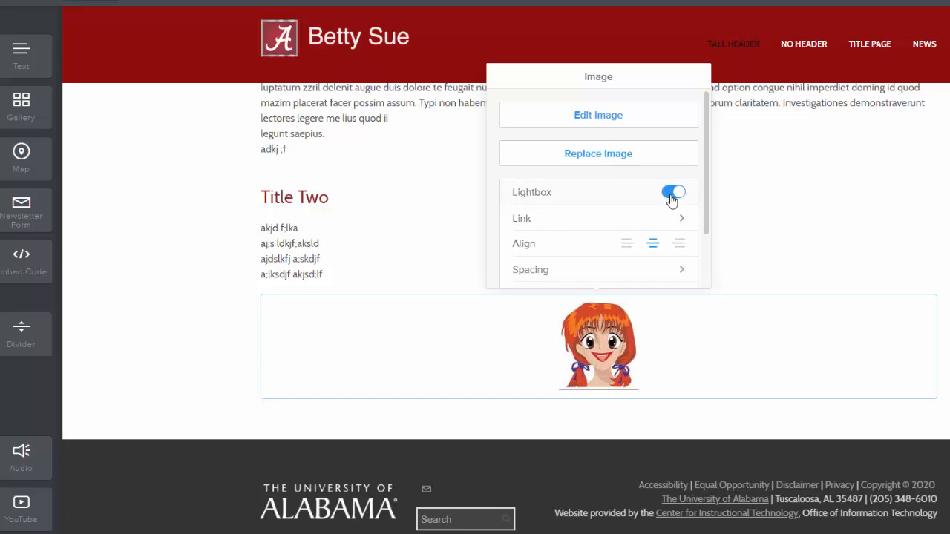
click(670, 197)
Step: Try the left, center and right alignments on the girl image, ending with right
click(629, 248)
click(653, 248)
click(677, 245)
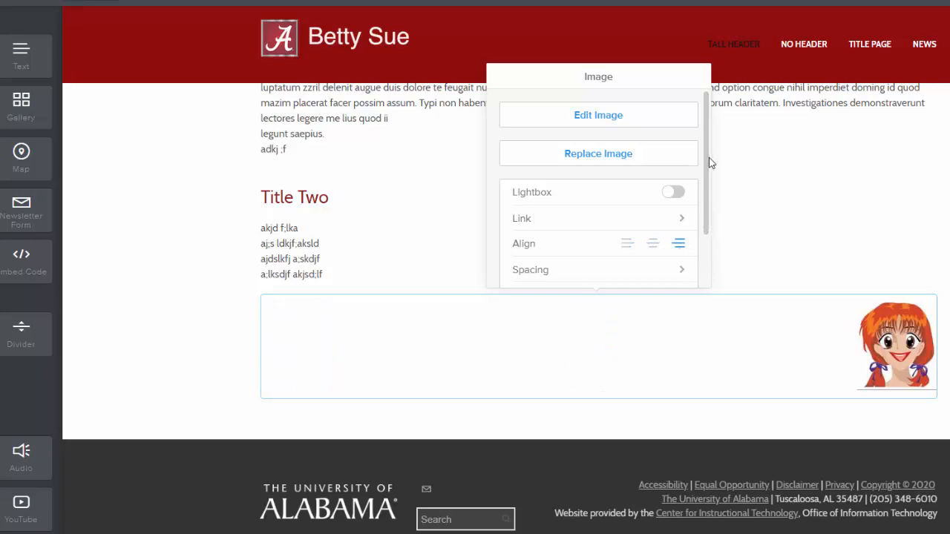
Step: Try increasing the girl image's top margin to 40 in its spacing settings, and return it to 10
drag(708, 162, 706, 244)
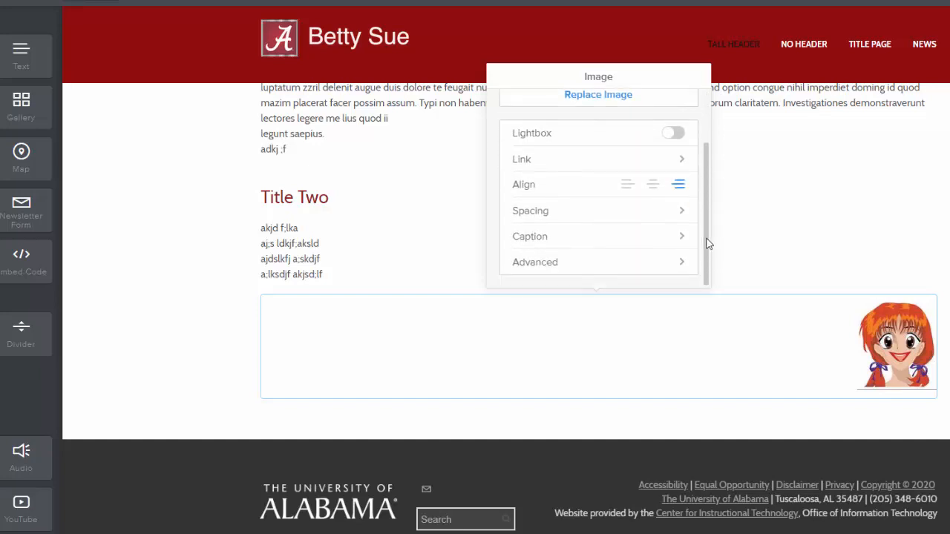
click(592, 223)
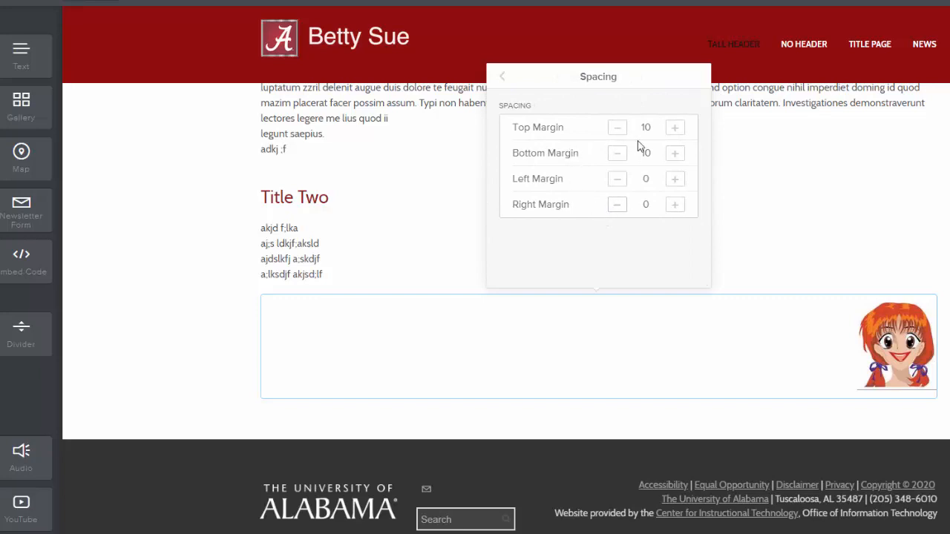
click(675, 129)
click(675, 129)
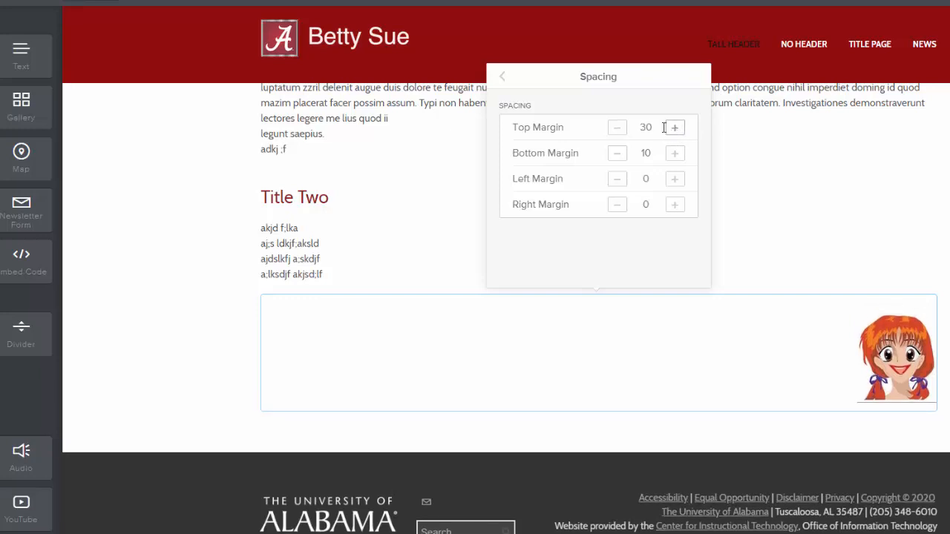
click(673, 130)
click(618, 132)
click(617, 132)
click(618, 132)
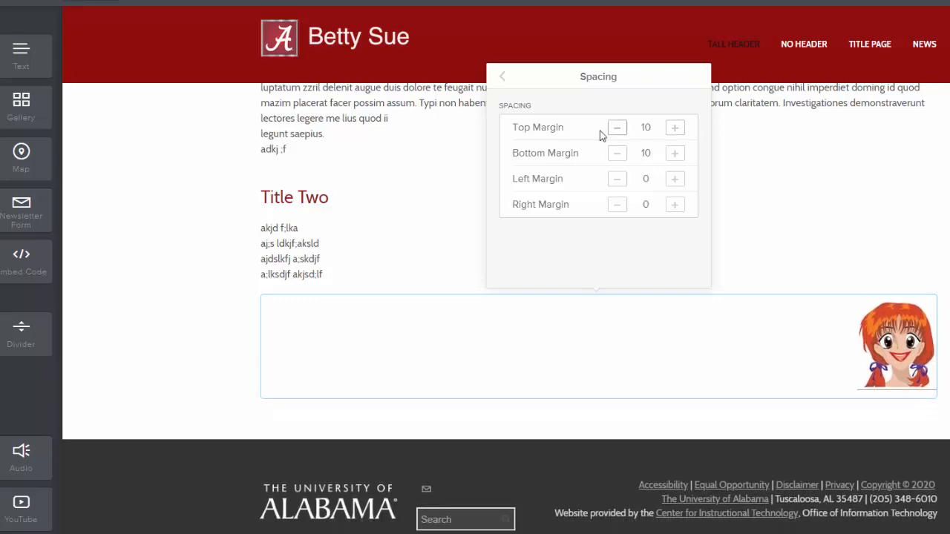
click(503, 78)
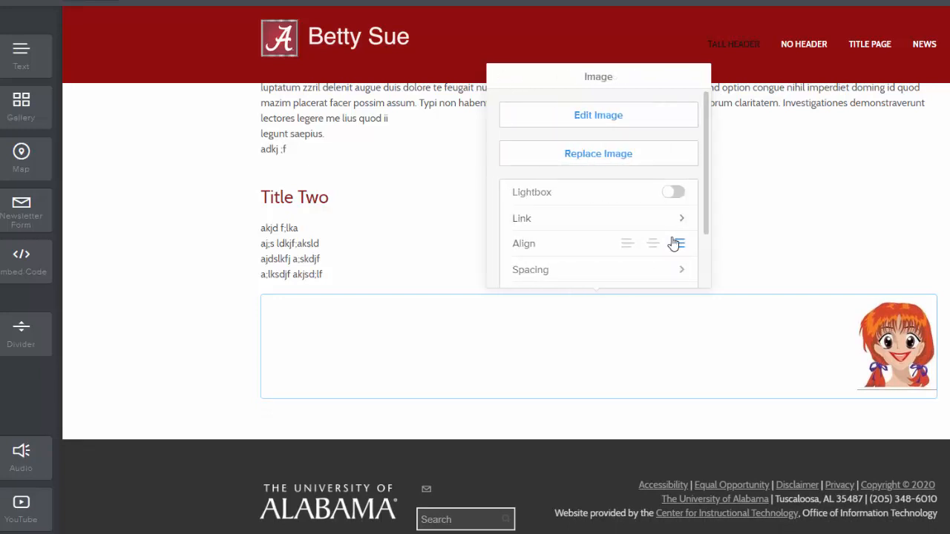
Step: Give the girl image a caption with the name used in the site title, and align the image to the center
scroll(668, 242, down, 2)
click(545, 239)
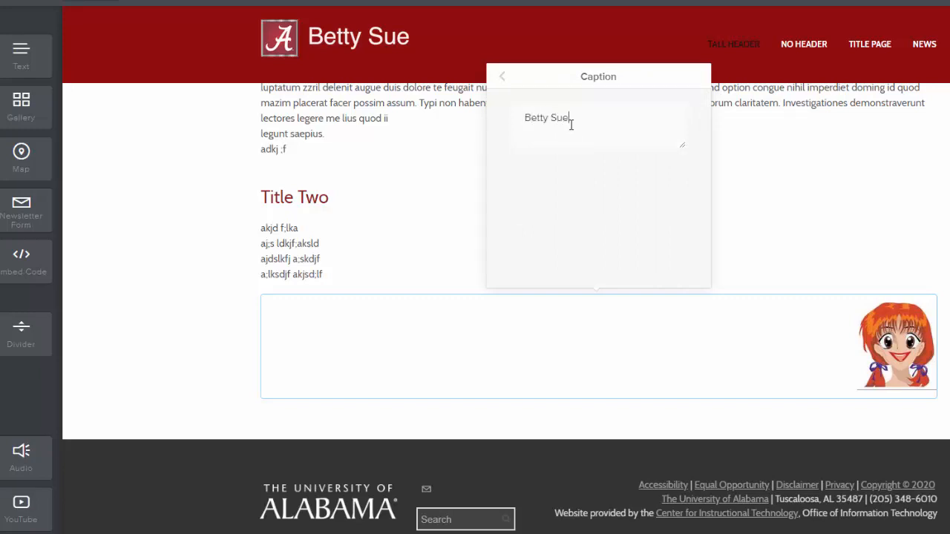
click(503, 79)
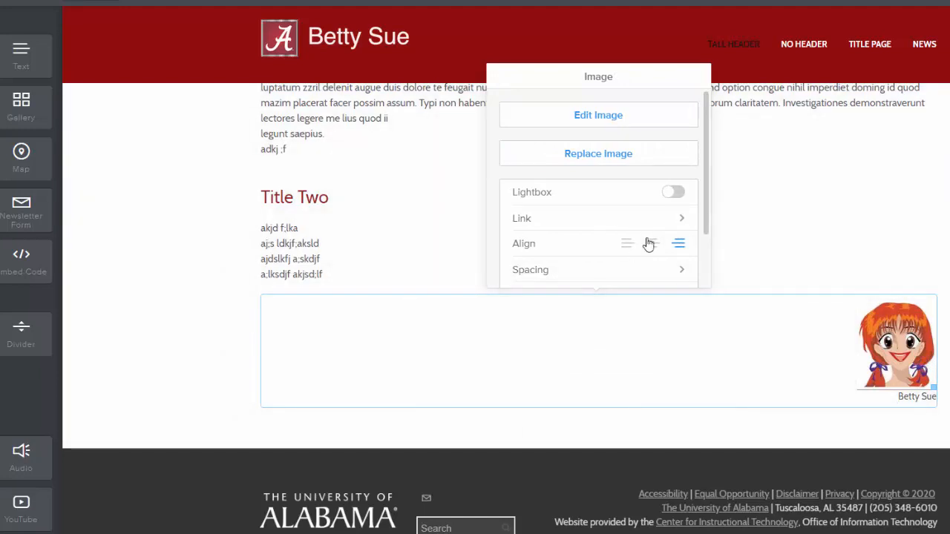
click(652, 243)
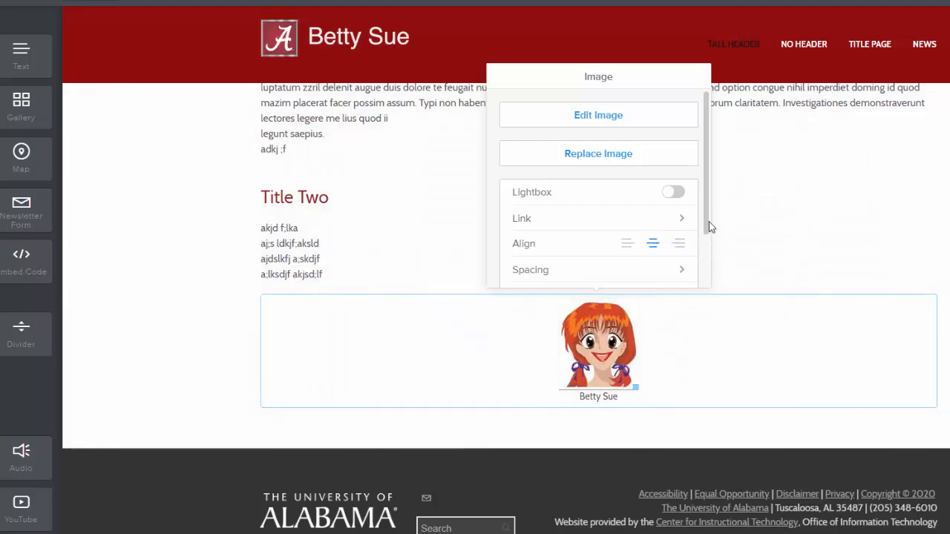
Step: Set the girl image's border to Thick in its advanced settings
drag(709, 227, 710, 276)
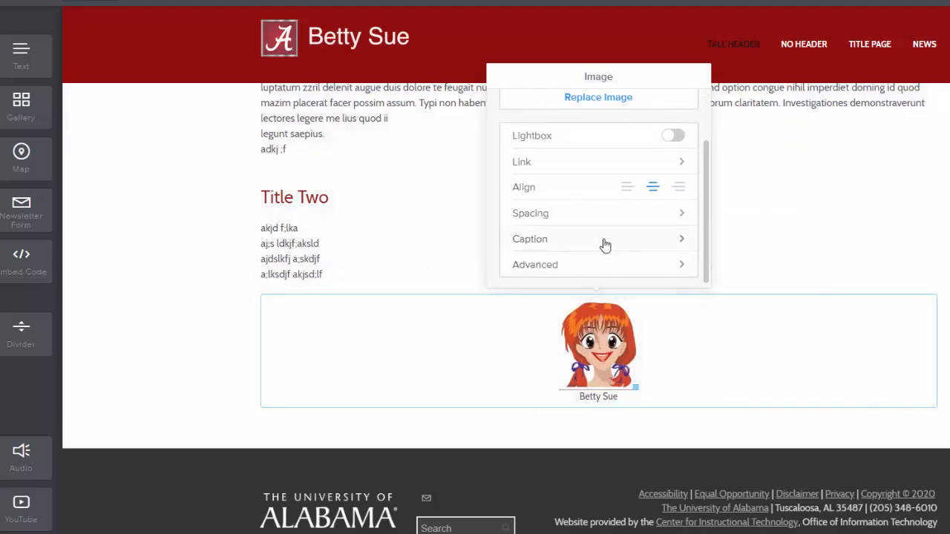
click(579, 270)
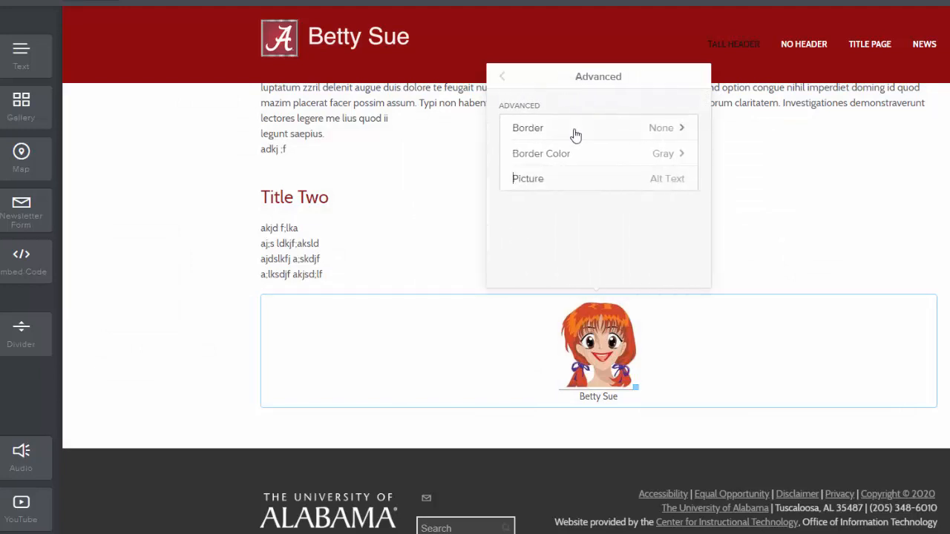
click(623, 137)
click(620, 159)
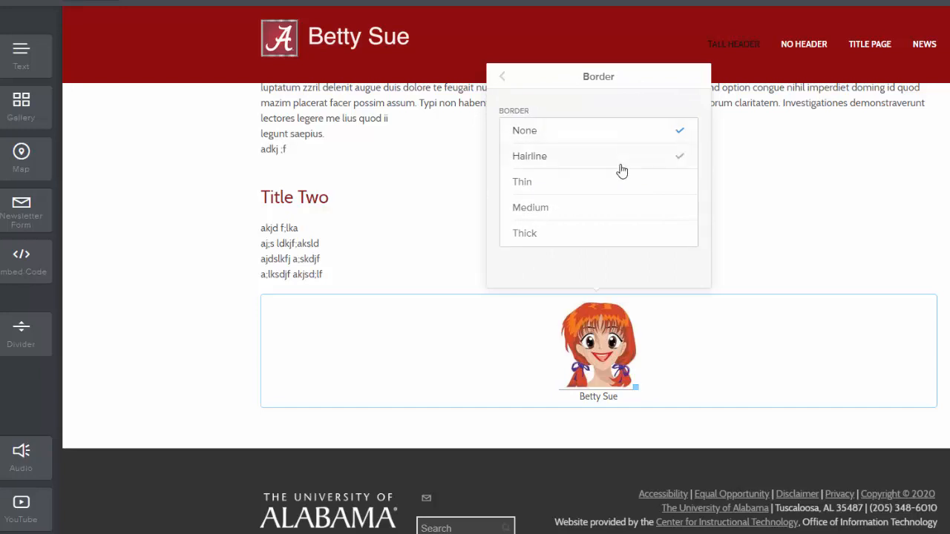
click(603, 215)
click(605, 232)
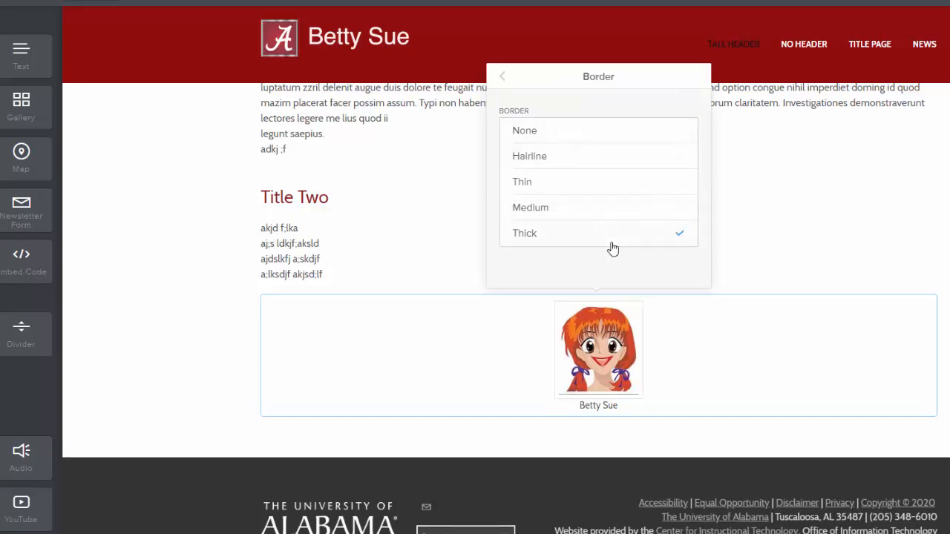
click(500, 78)
Step: Change the girl image's border color to Black
click(667, 157)
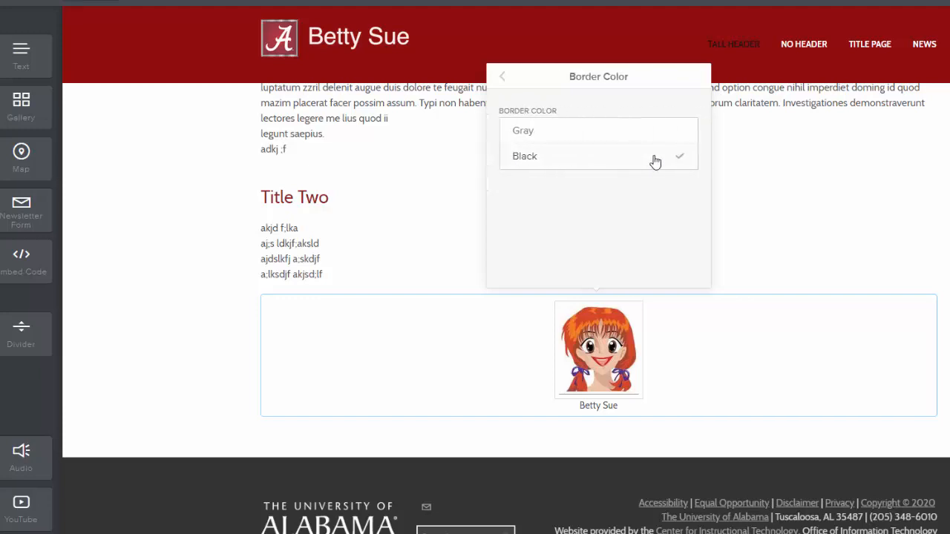
click(677, 167)
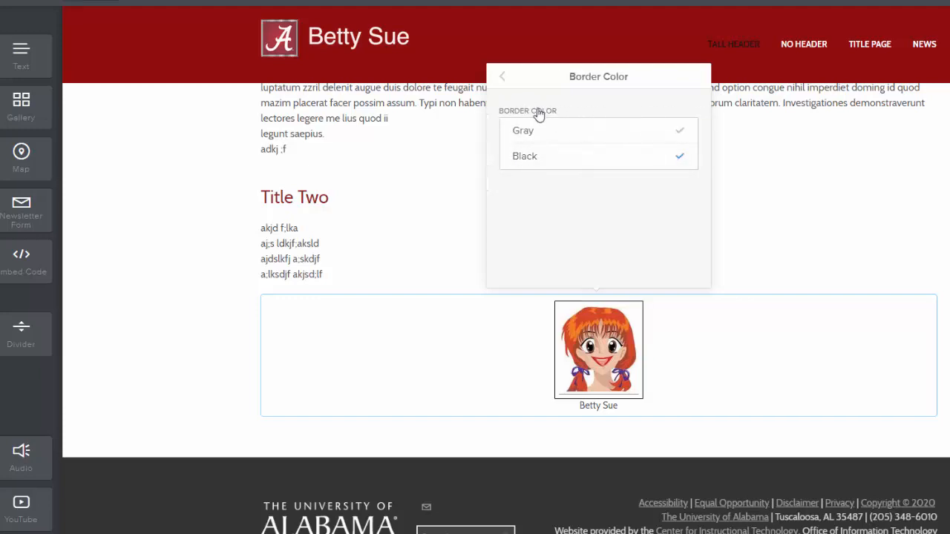
click(501, 79)
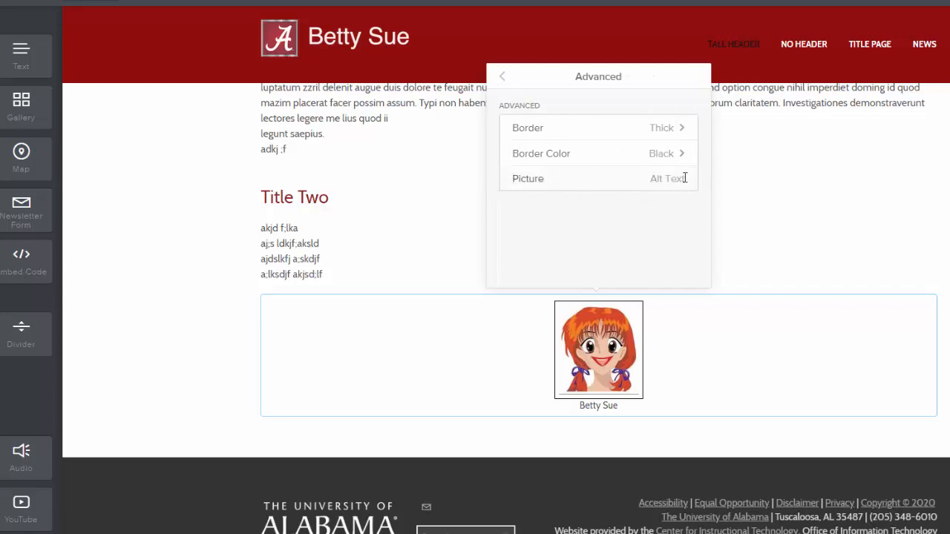
Step: Replace the girl image's alt text with the name used in its caption, and close the image settings
drag(554, 180, 505, 176)
text(Betty Sue)
click(503, 79)
click(766, 180)
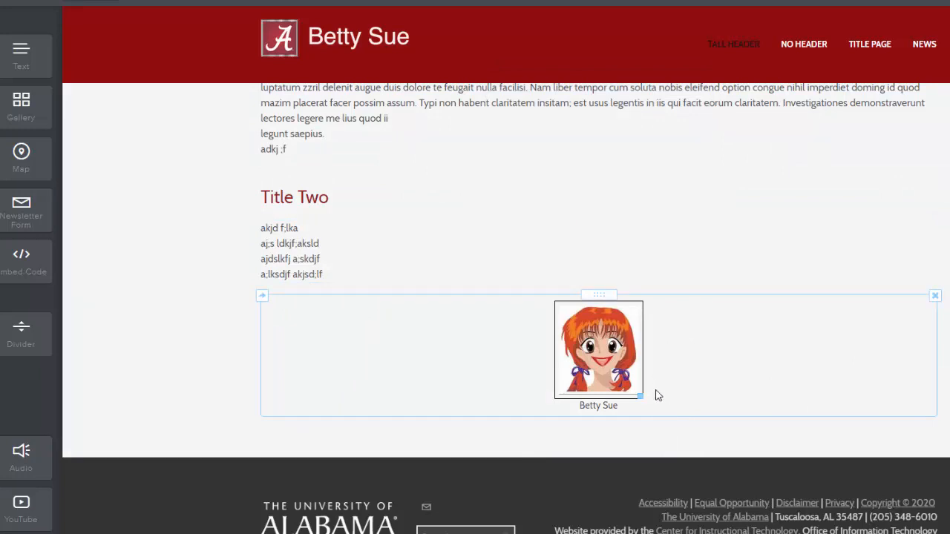
Step: Move the "Title Two" title to the right of the "Tall header" title to form two columns
scroll(697, 379, up, 1)
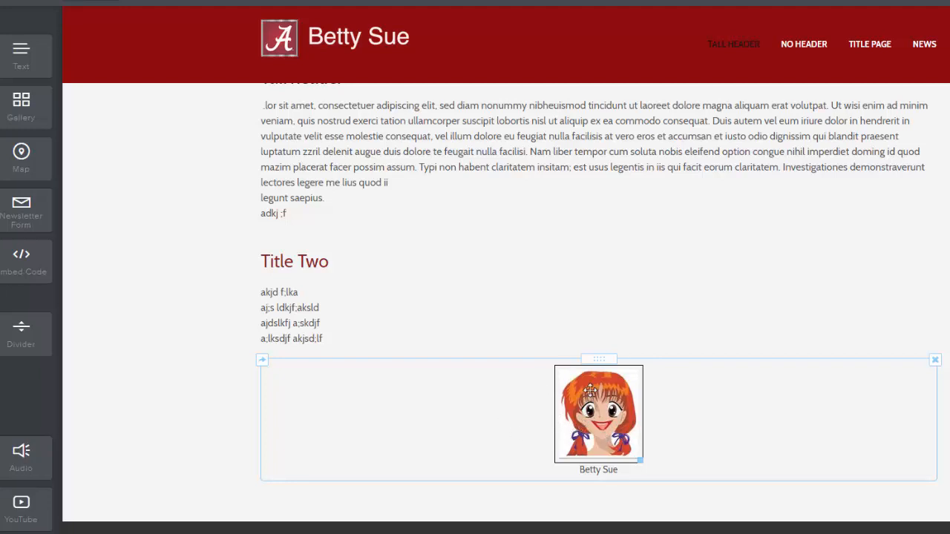
scroll(600, 428, up, 3)
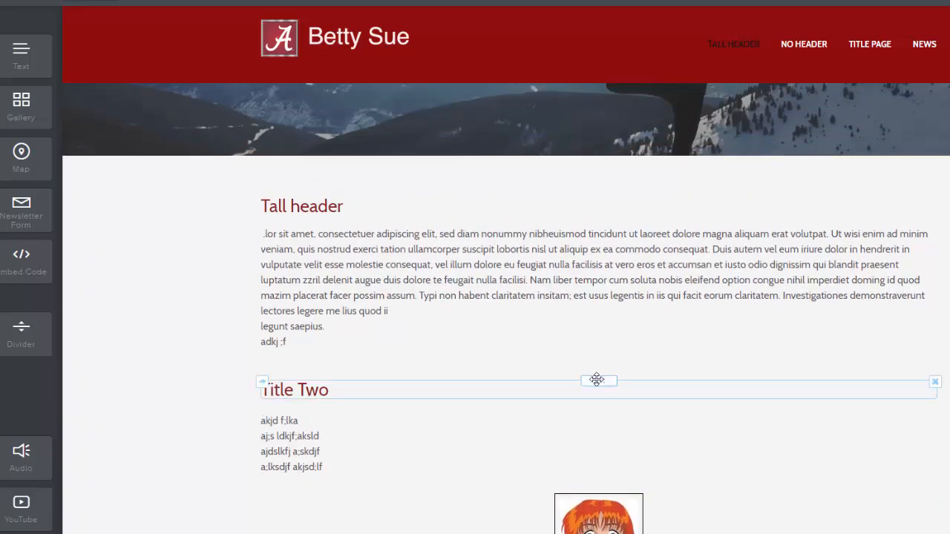
scroll(596, 380, down, 2)
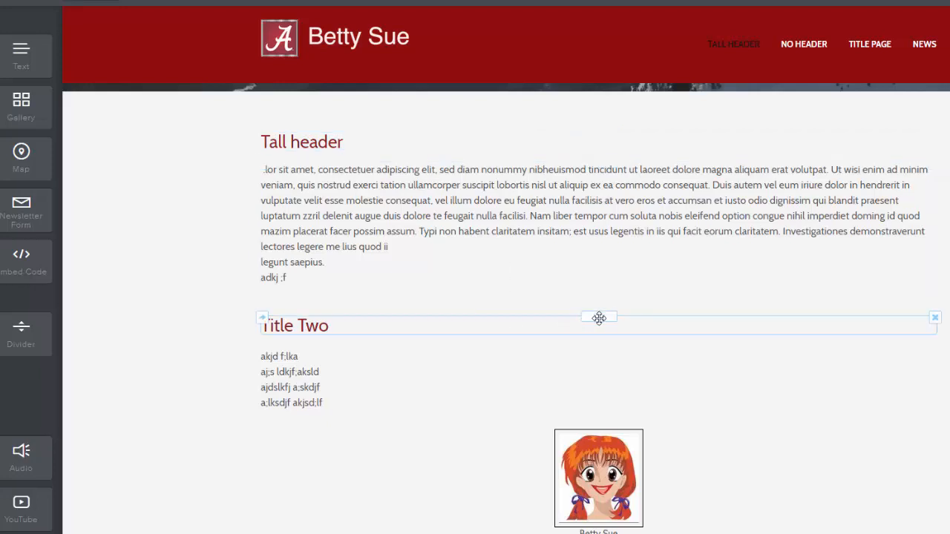
drag(599, 317, 878, 148)
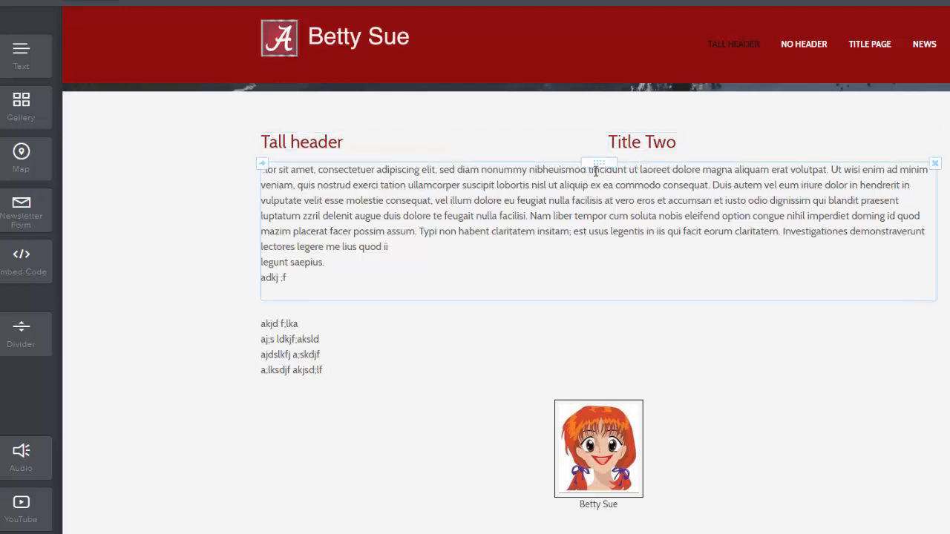
Step: Place the long paragraph under "Tall header", and the short text and the girl image under "Title Two", within the two columns
drag(600, 163, 449, 153)
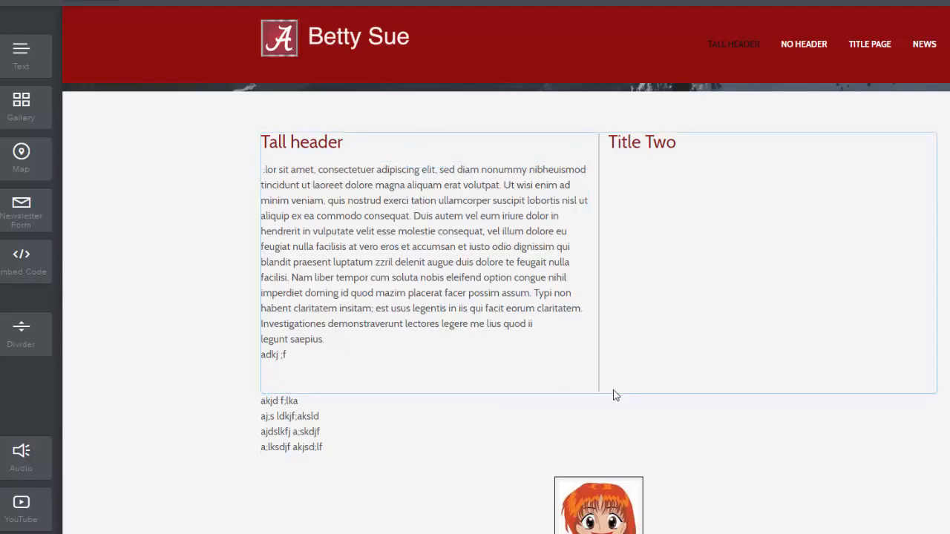
drag(596, 396, 752, 181)
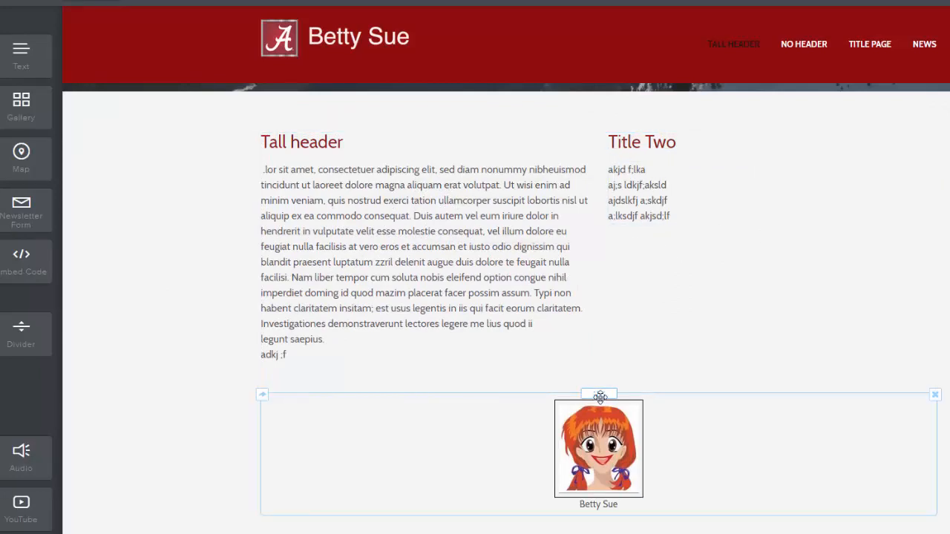
drag(599, 396, 757, 241)
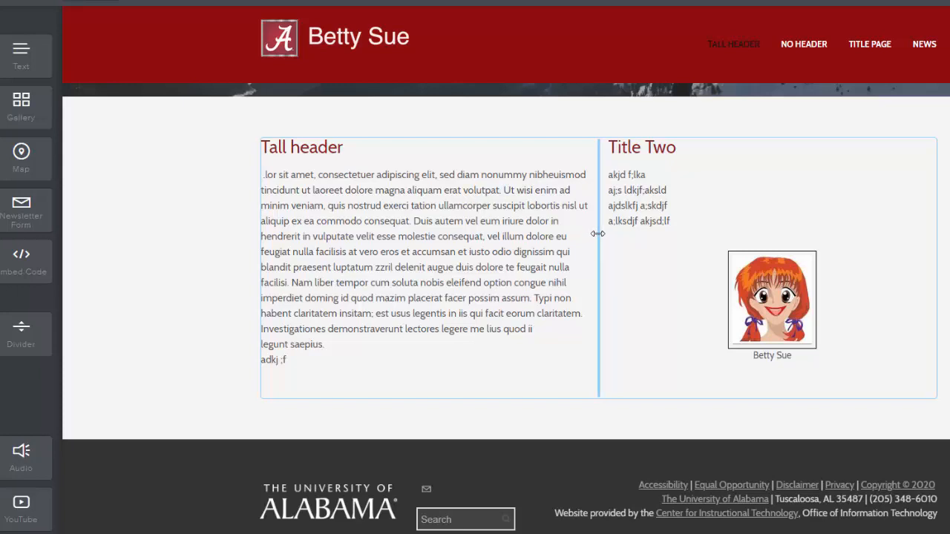
Step: Resize the two columns so the "Tall header" column takes about four fifths of the width
drag(597, 234, 552, 246)
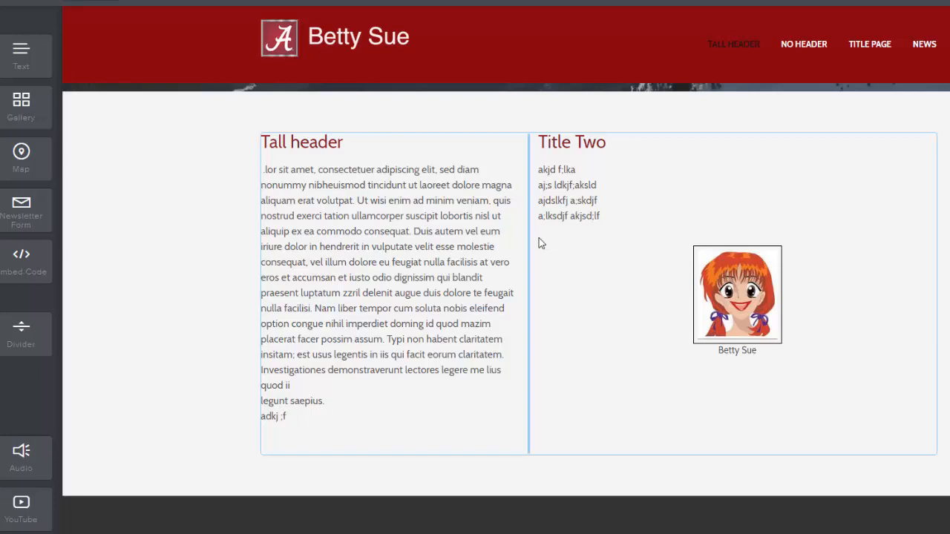
drag(529, 241, 807, 242)
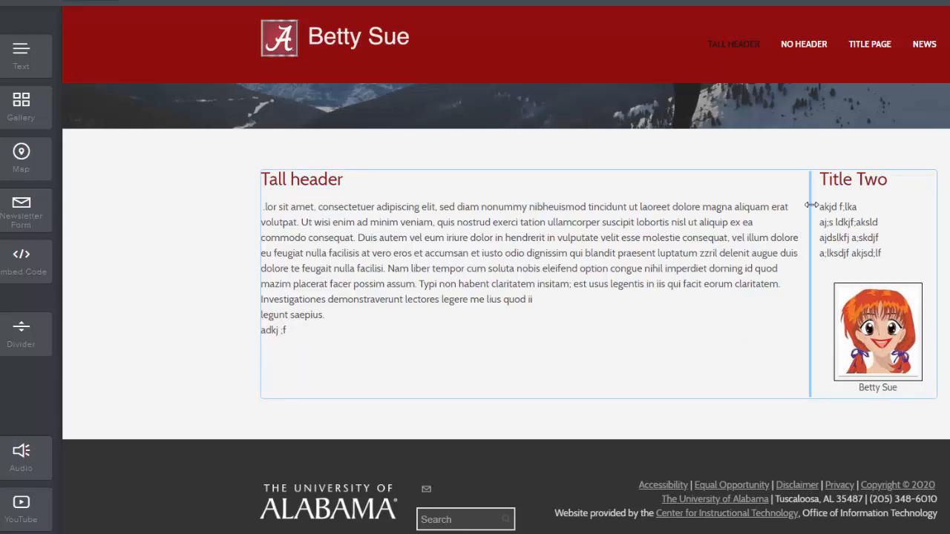
Step: Try spacings of 45, 0 and 30 between the two columns, and set the column spacing to 10
click(812, 205)
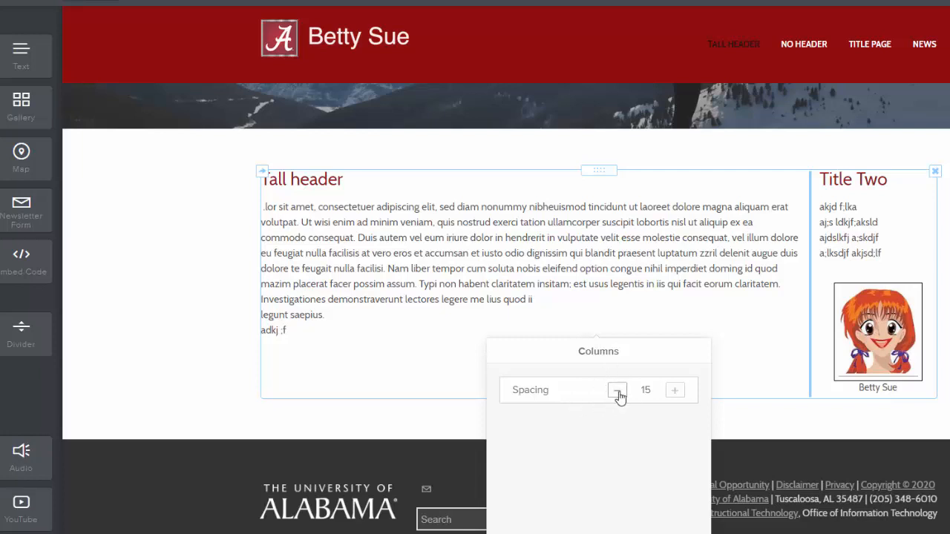
click(676, 391)
click(676, 391)
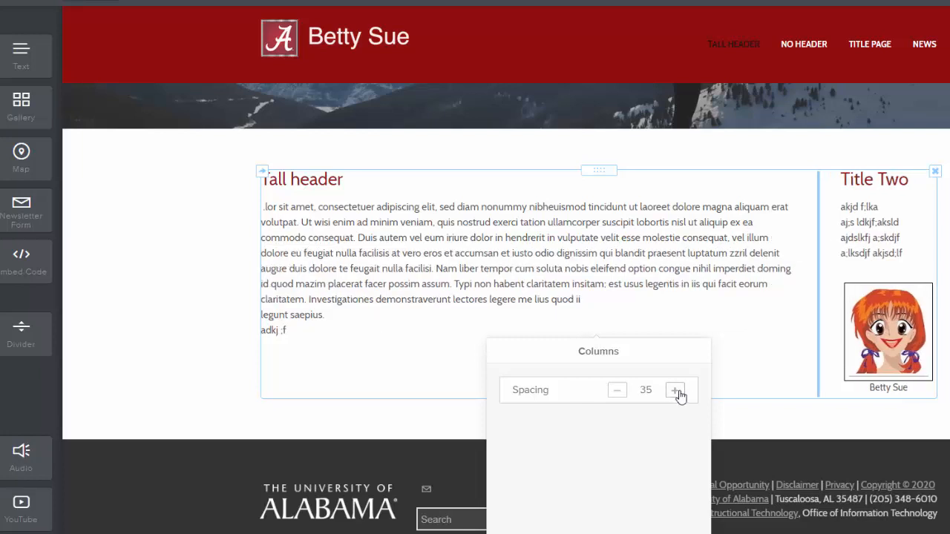
click(676, 391)
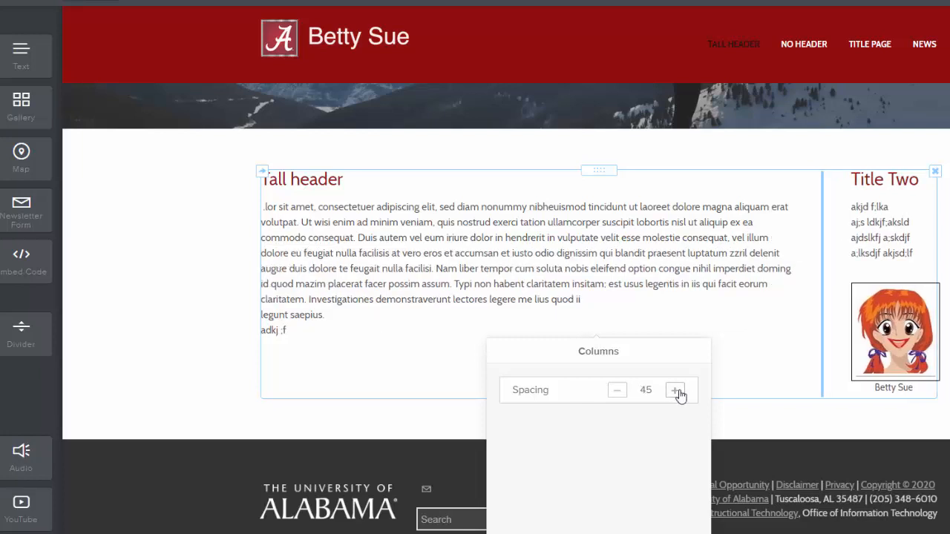
click(613, 393)
click(613, 393)
click(613, 394)
click(613, 394)
click(613, 394)
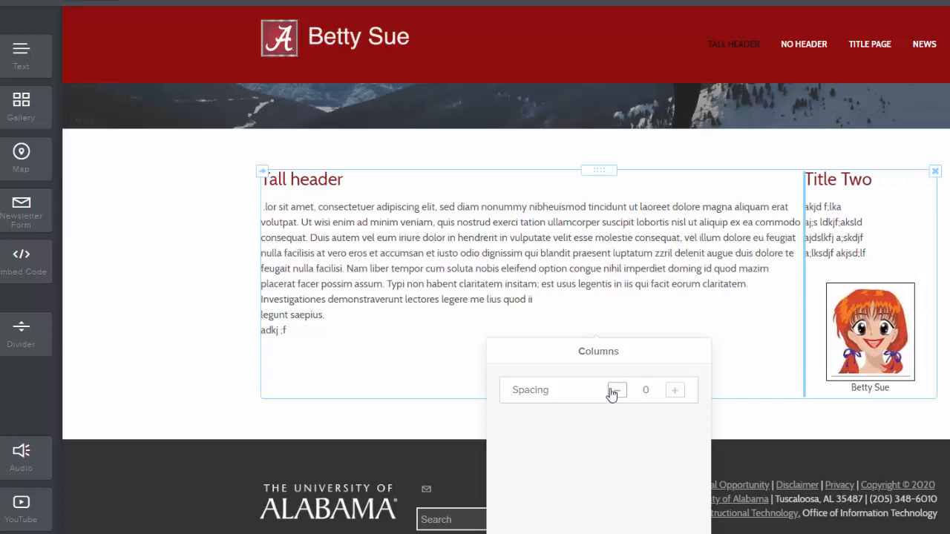
click(677, 391)
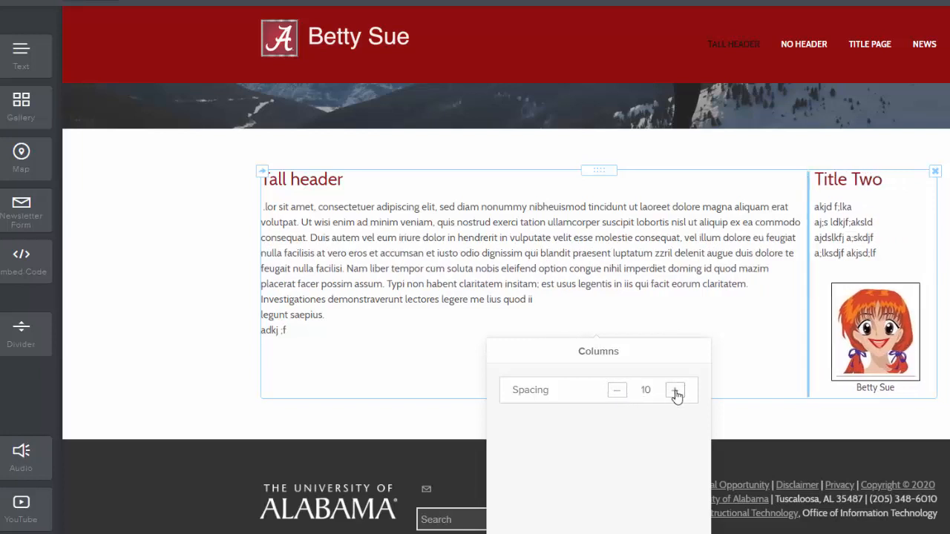
click(675, 393)
click(675, 394)
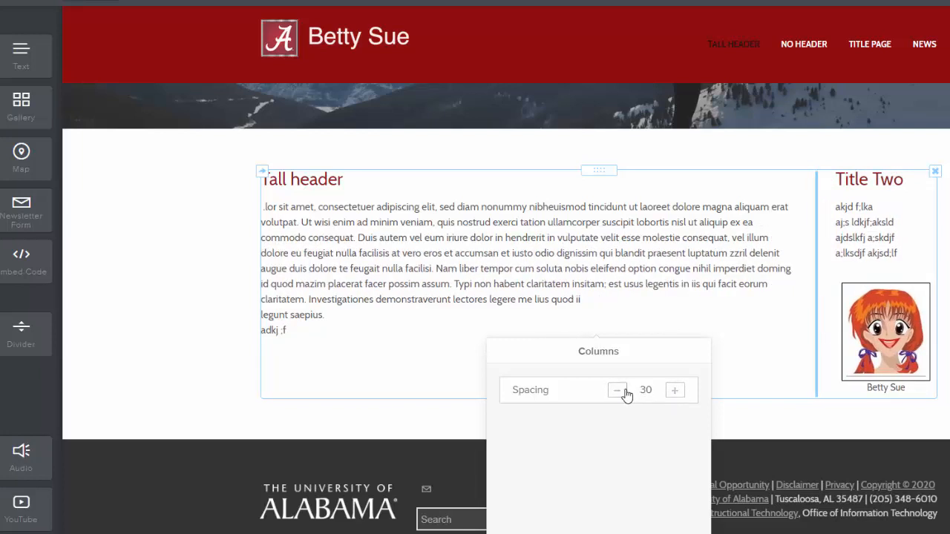
click(617, 393)
click(616, 393)
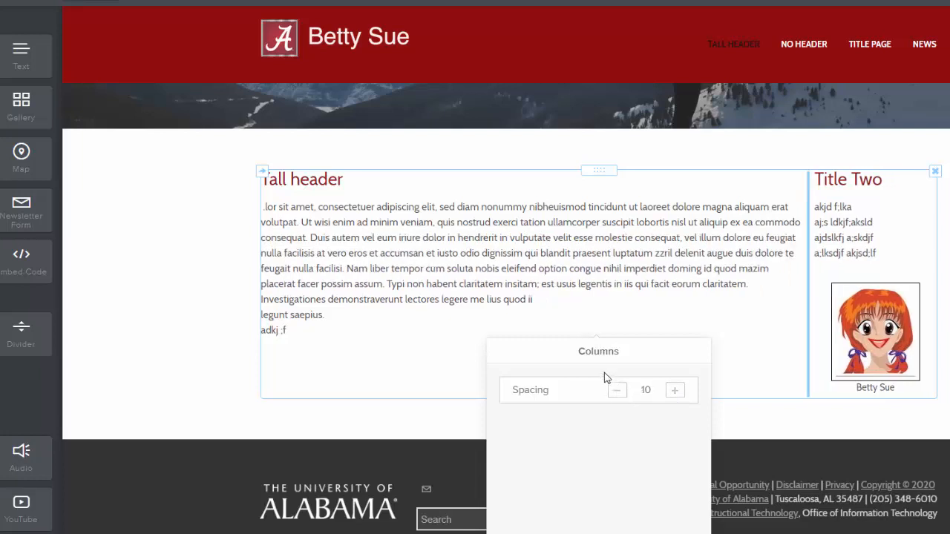
Step: Close the column spacing settings and shift the column divider slightly to make the "Tall header" column a little narrower
click(916, 377)
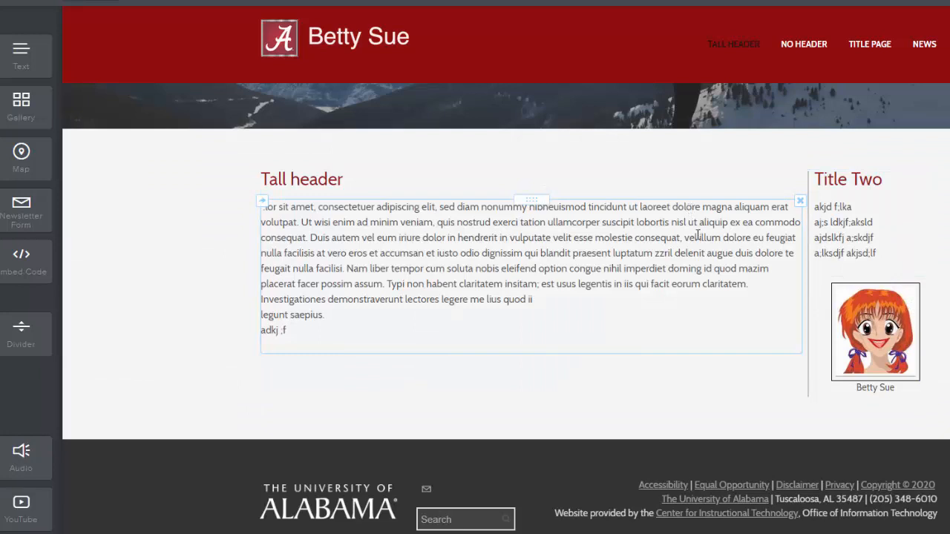
drag(803, 241, 792, 245)
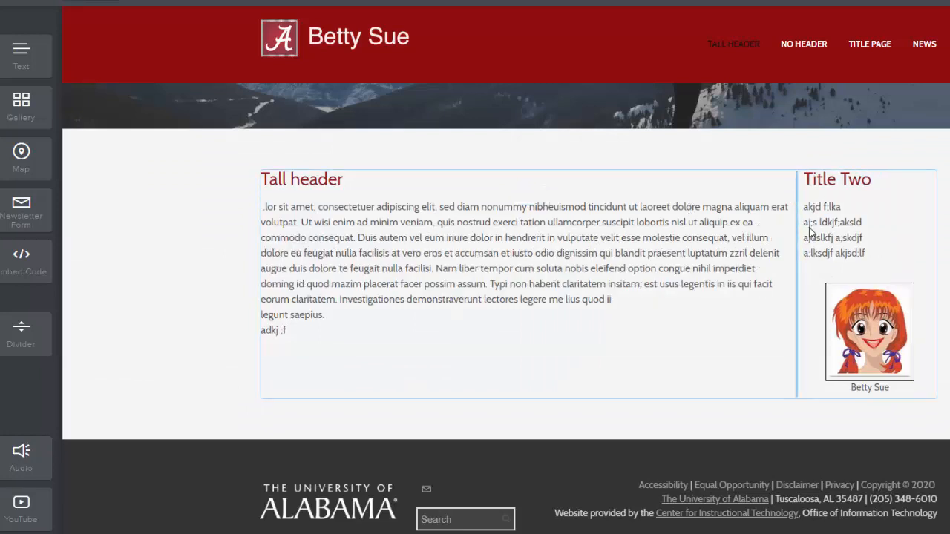
click(794, 259)
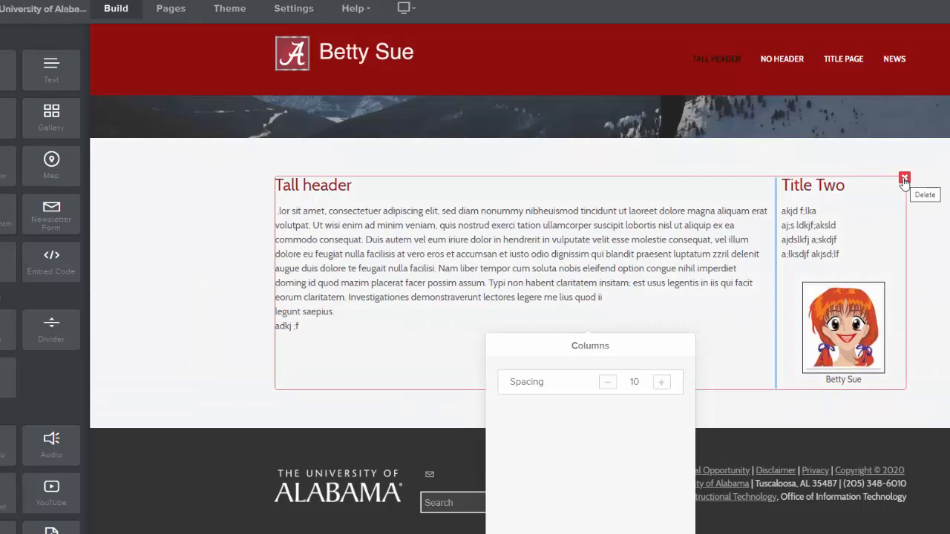
Step: Start deleting the whole two-column element but cancel the deletion, and try to delete only the long paragraph under "Tall header"
click(904, 179)
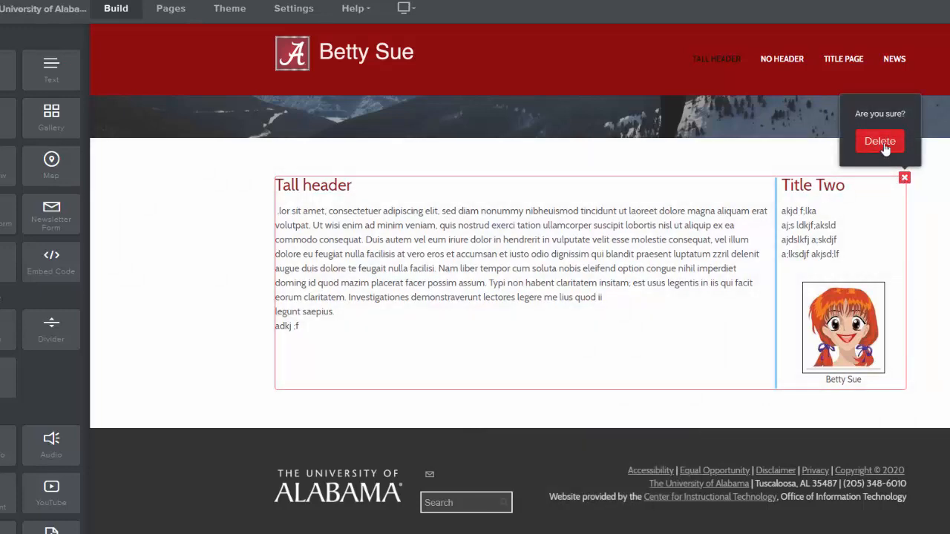
click(880, 143)
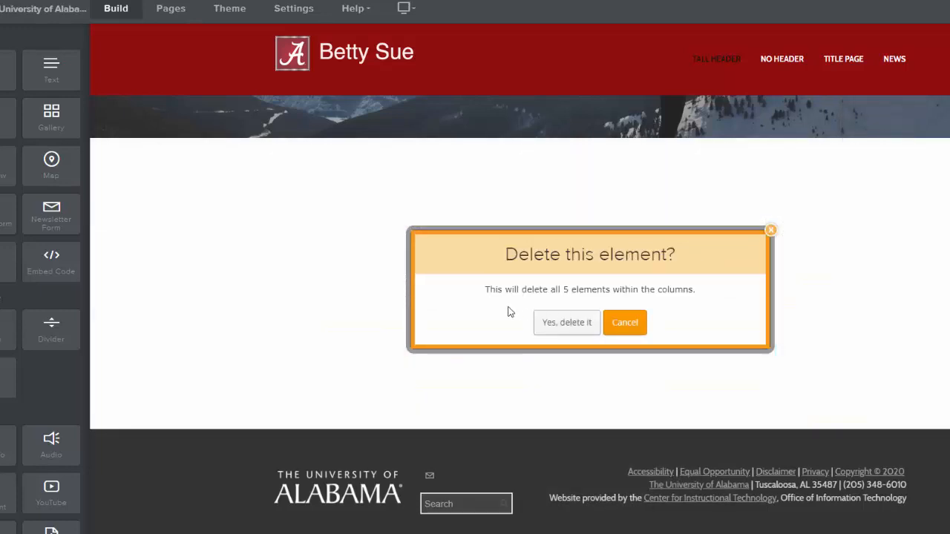
click(626, 323)
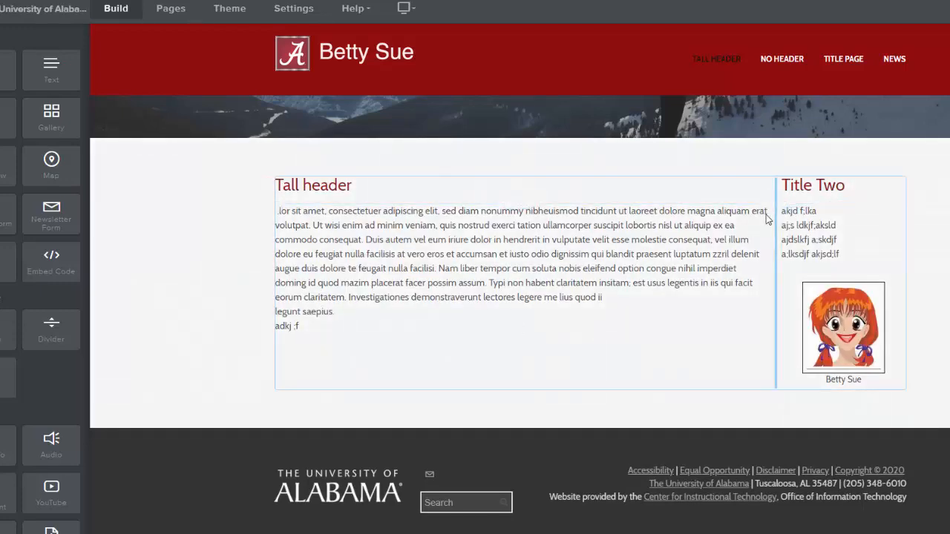
click(768, 205)
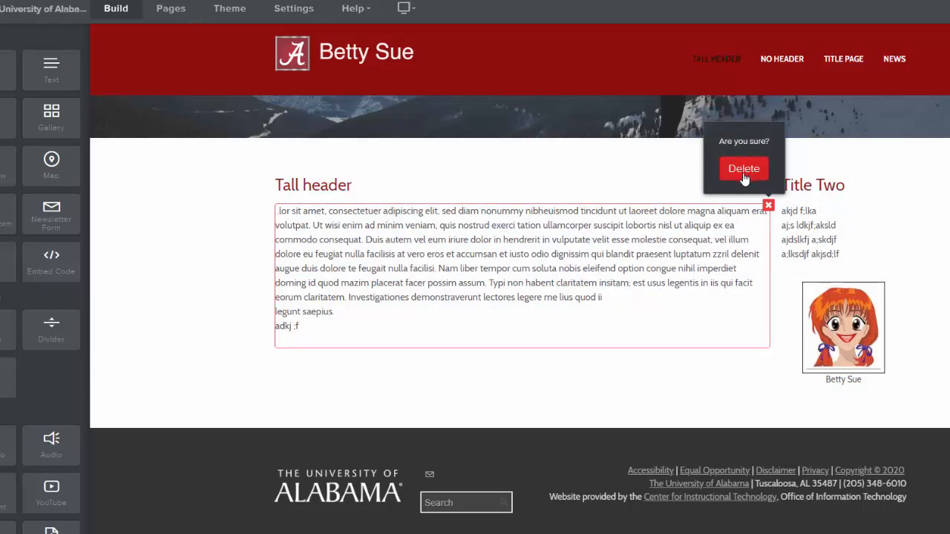
click(744, 175)
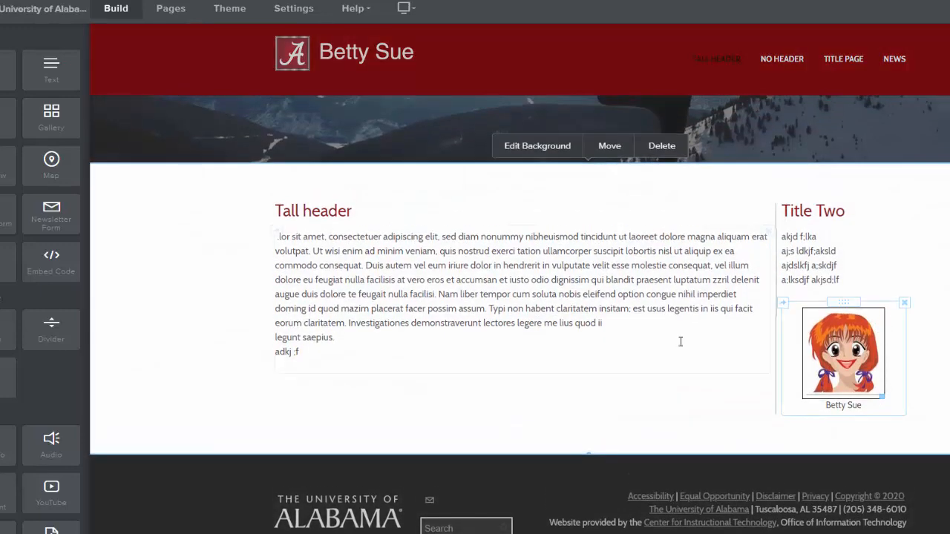